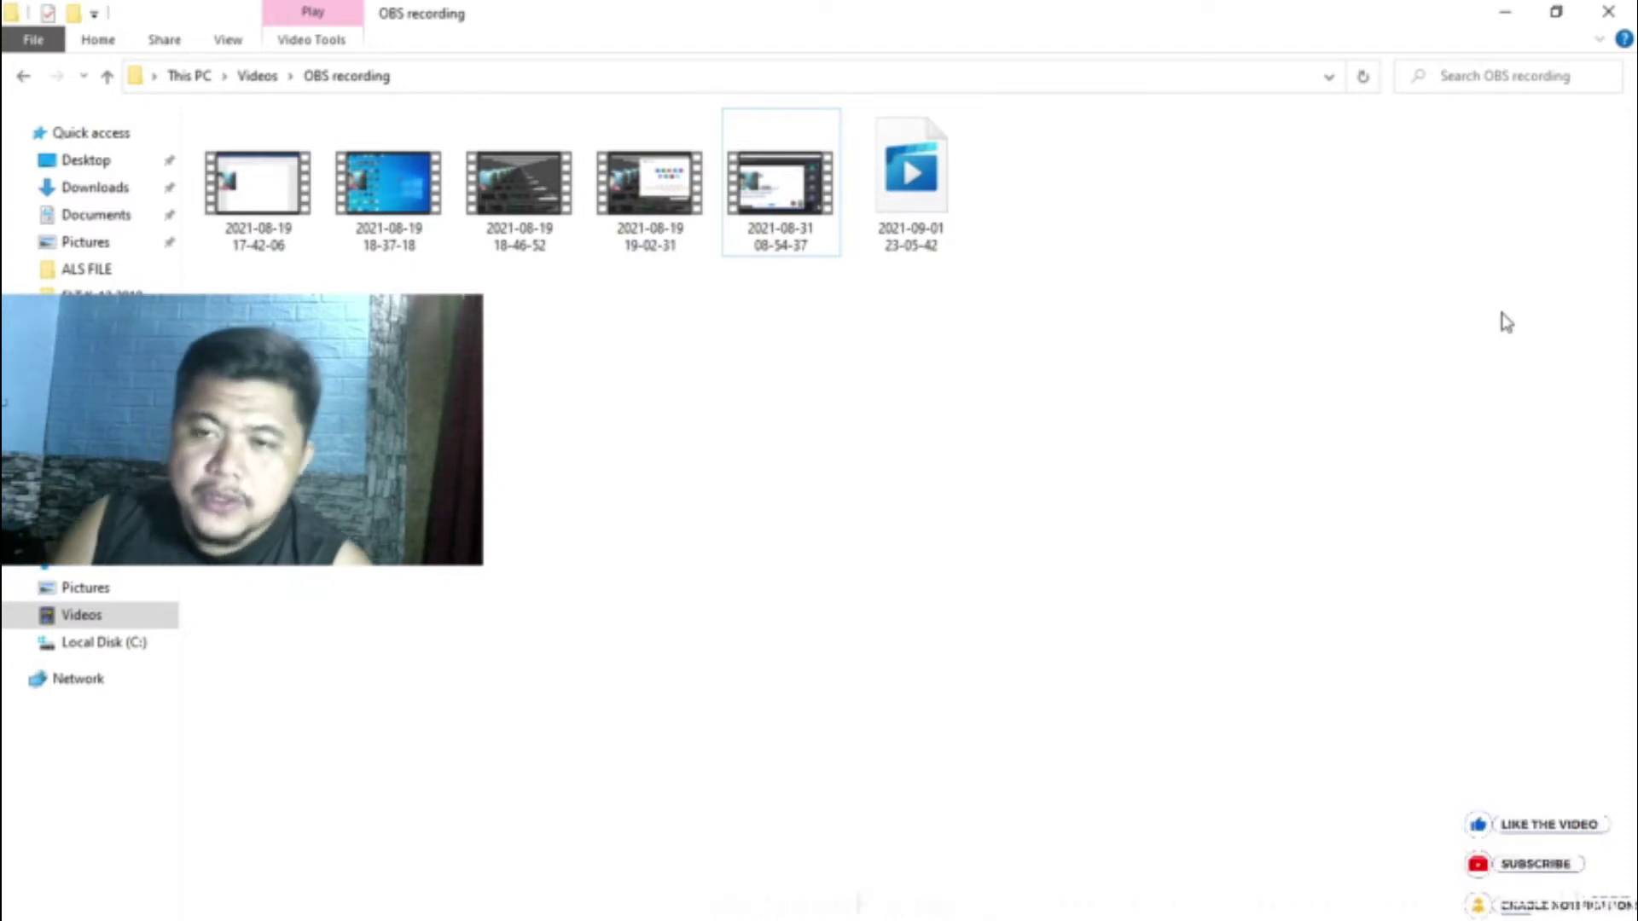
- Minimize the OBS recording folder window and open Google Drive from the Google apps in the browser
{"action": "left_click", "coordinate": [1502, 12]}
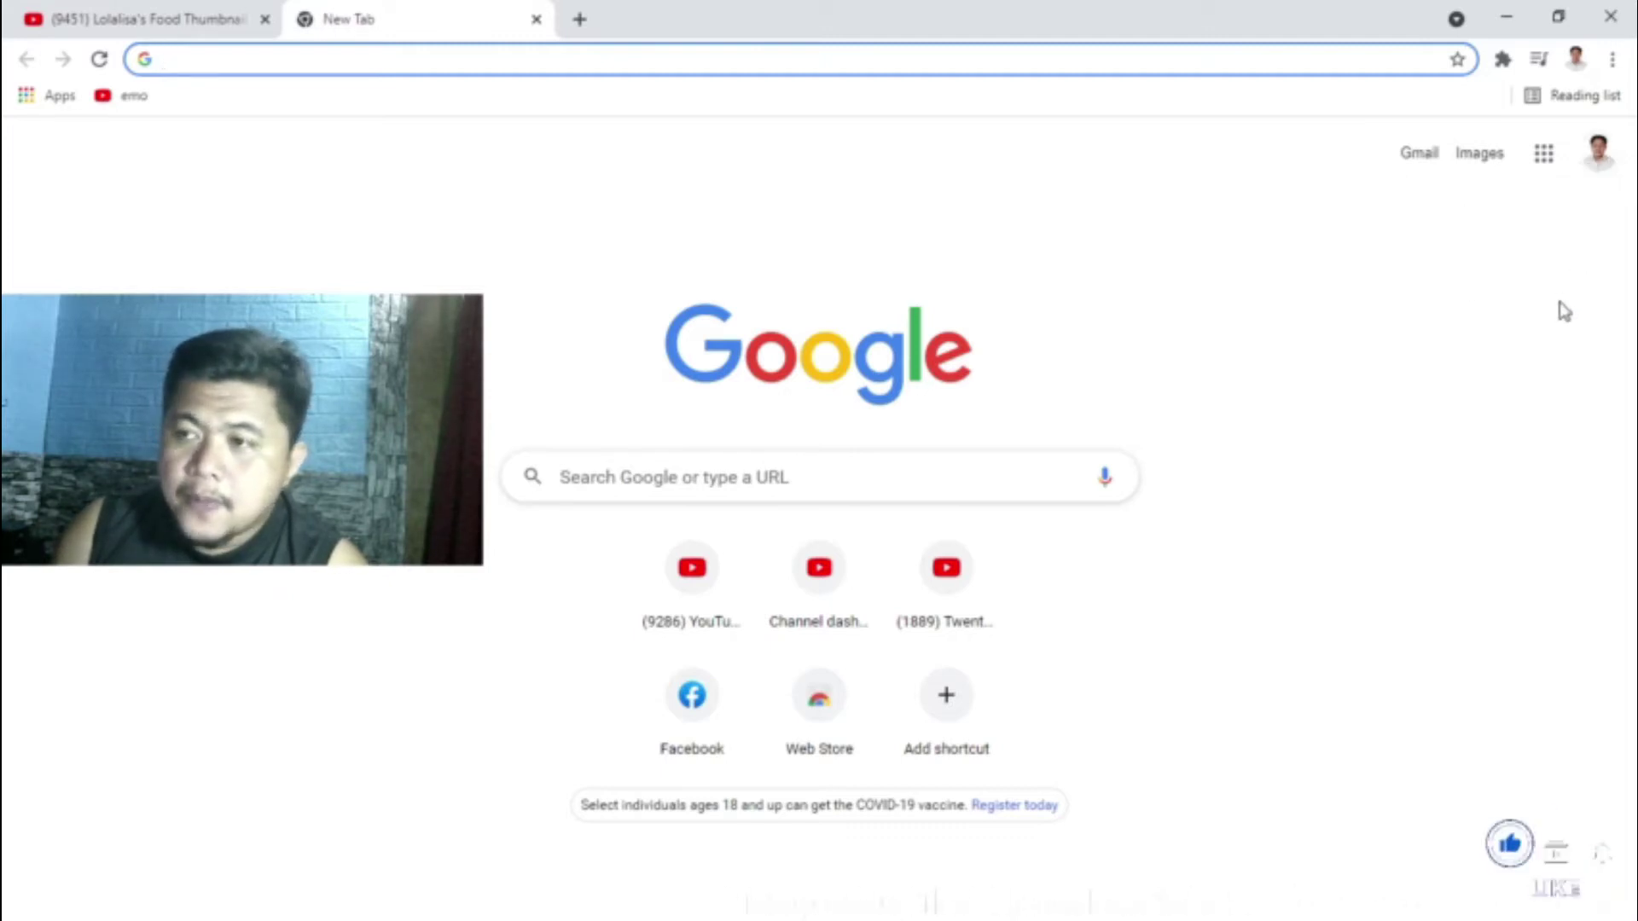
{"action": "left_click", "coordinate": [1544, 158]}
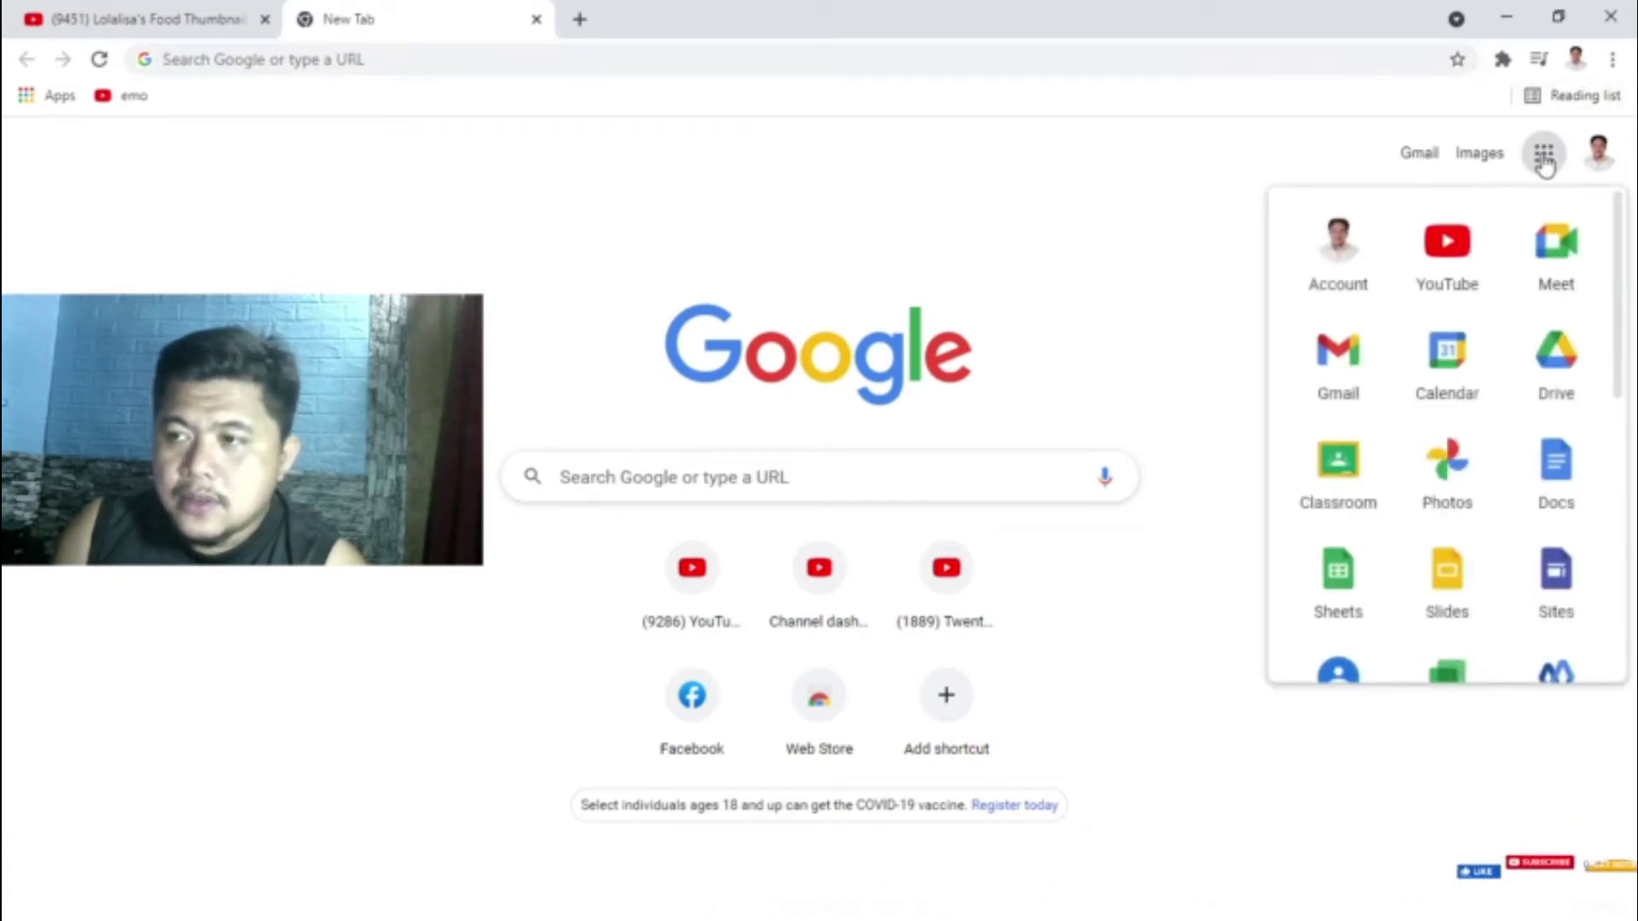
{"action": "left_click", "coordinate": [1554, 369]}
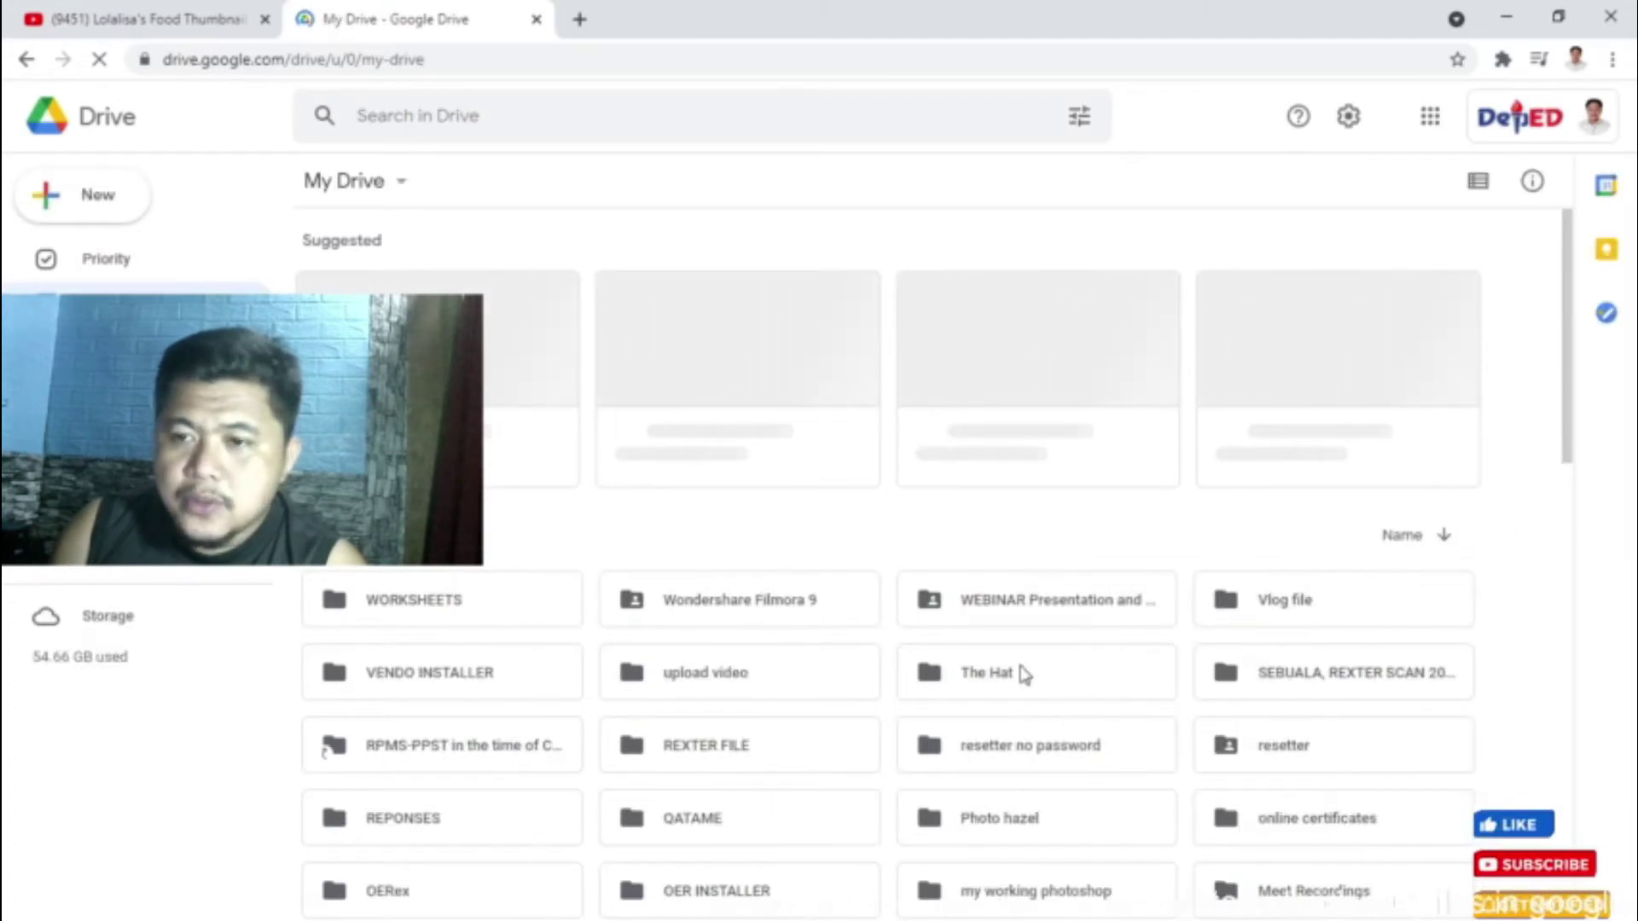
- Look through My Drive's suggested files and folders, and view the options for creating and uploading items
{"action": "scroll", "coordinate": [1017, 611], "scroll_direction": "down", "scroll_amount": 5}
{"action": "scroll", "coordinate": [1024, 629], "scroll_direction": "up", "scroll_amount": 5}
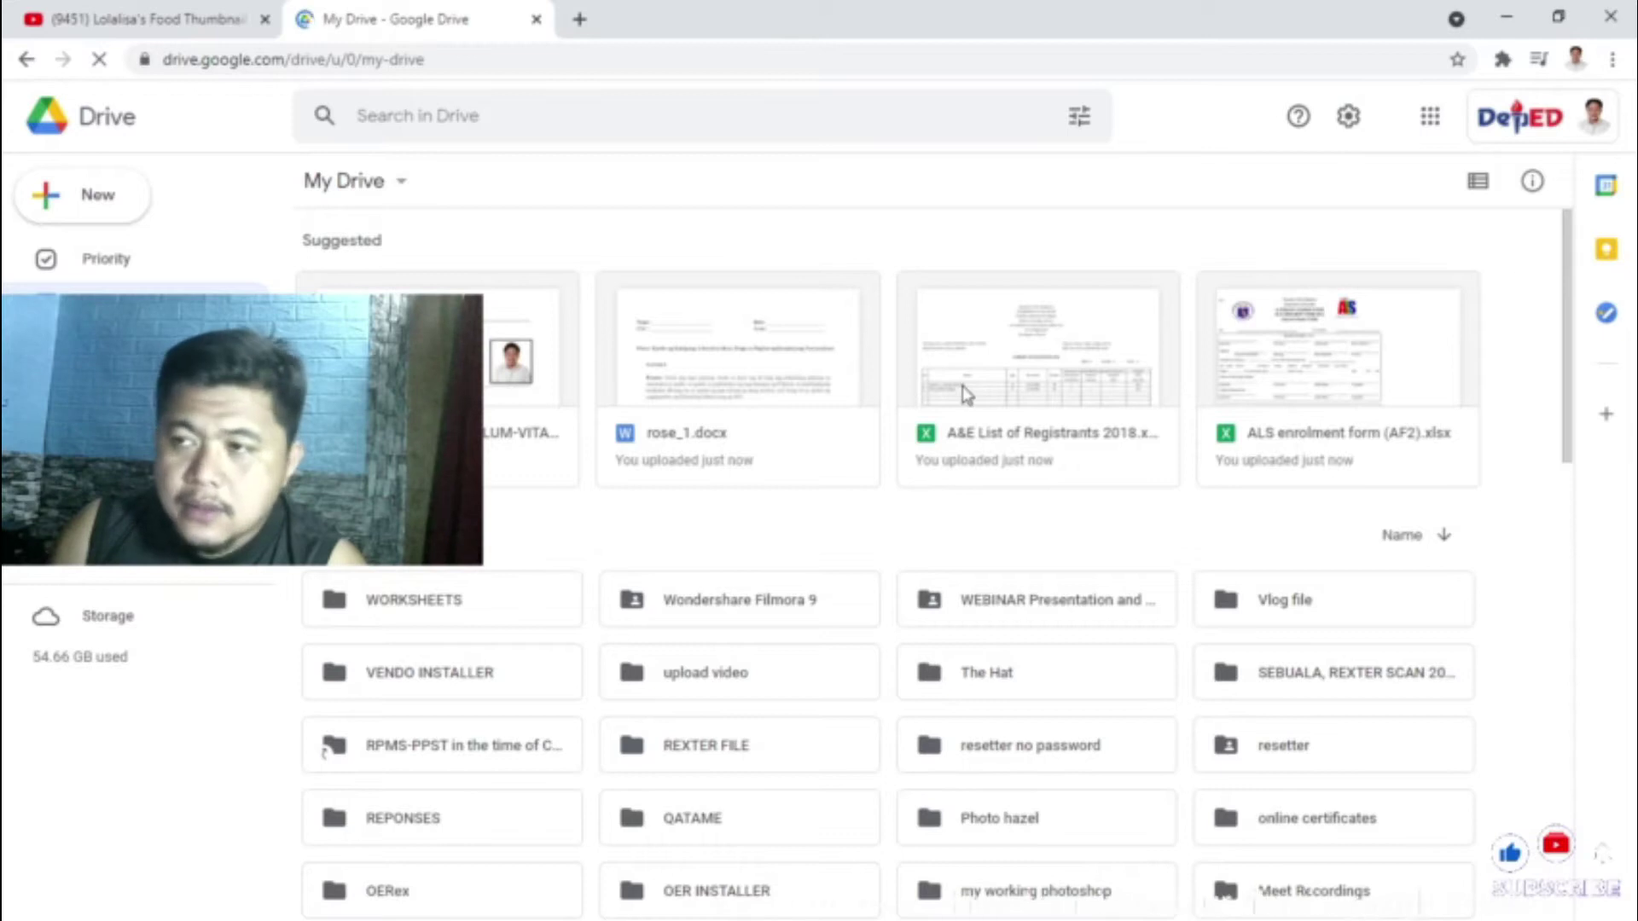
{"action": "scroll", "coordinate": [1079, 721], "scroll_direction": "down", "scroll_amount": 5}
{"action": "scroll", "coordinate": [950, 628], "scroll_direction": "up", "scroll_amount": 4}
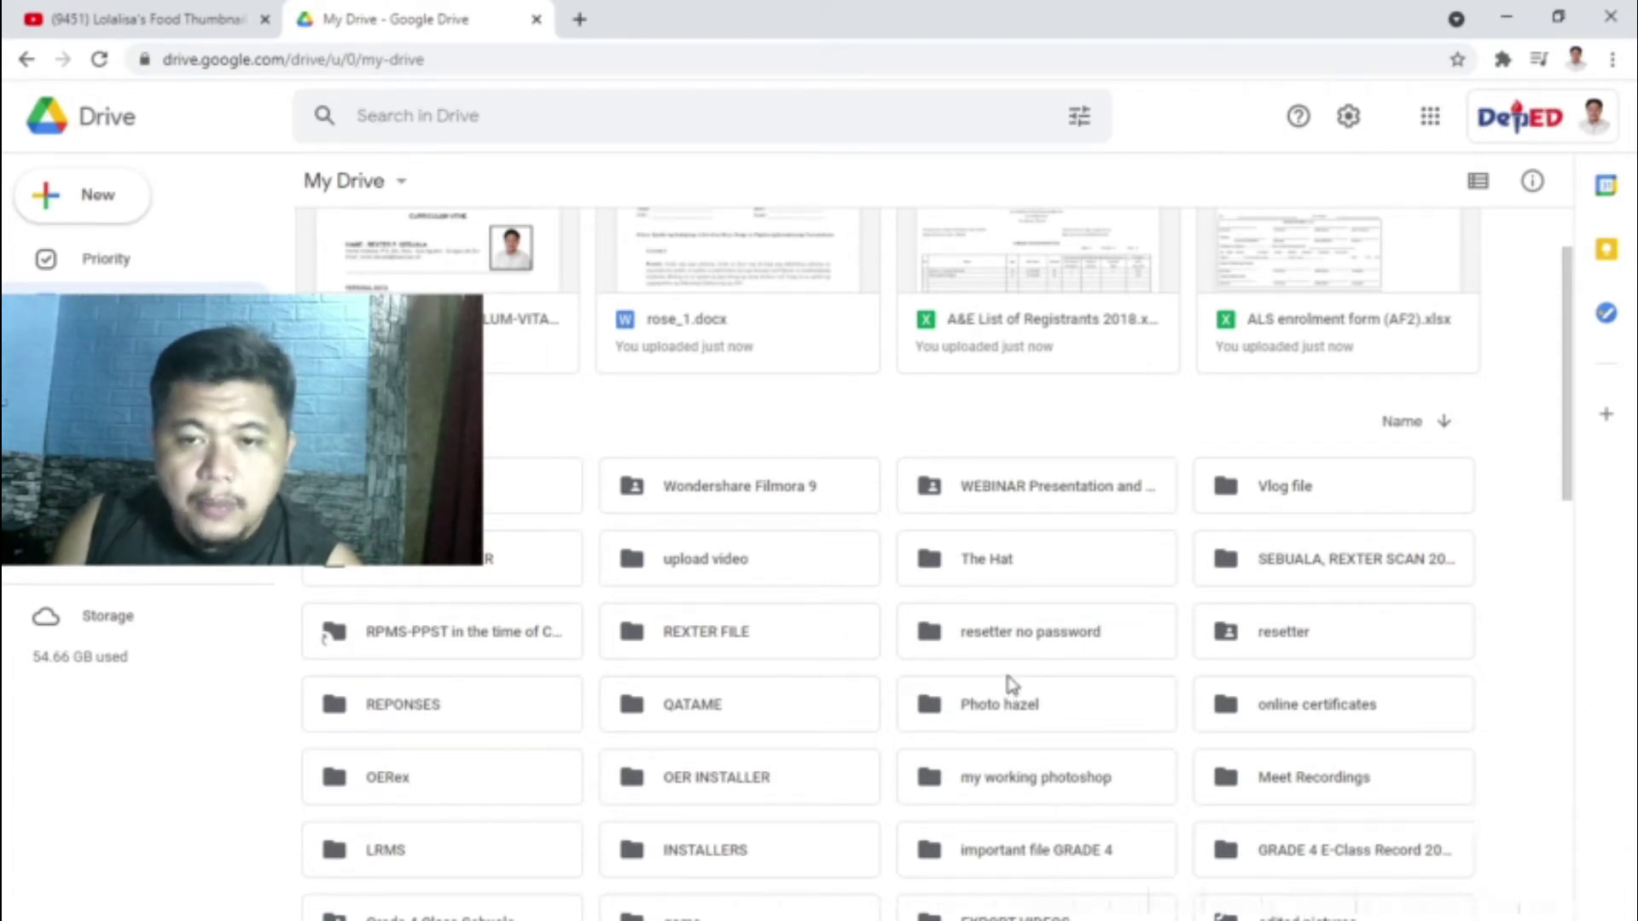
{"action": "scroll", "coordinate": [1015, 730], "scroll_direction": "up", "scroll_amount": 2}
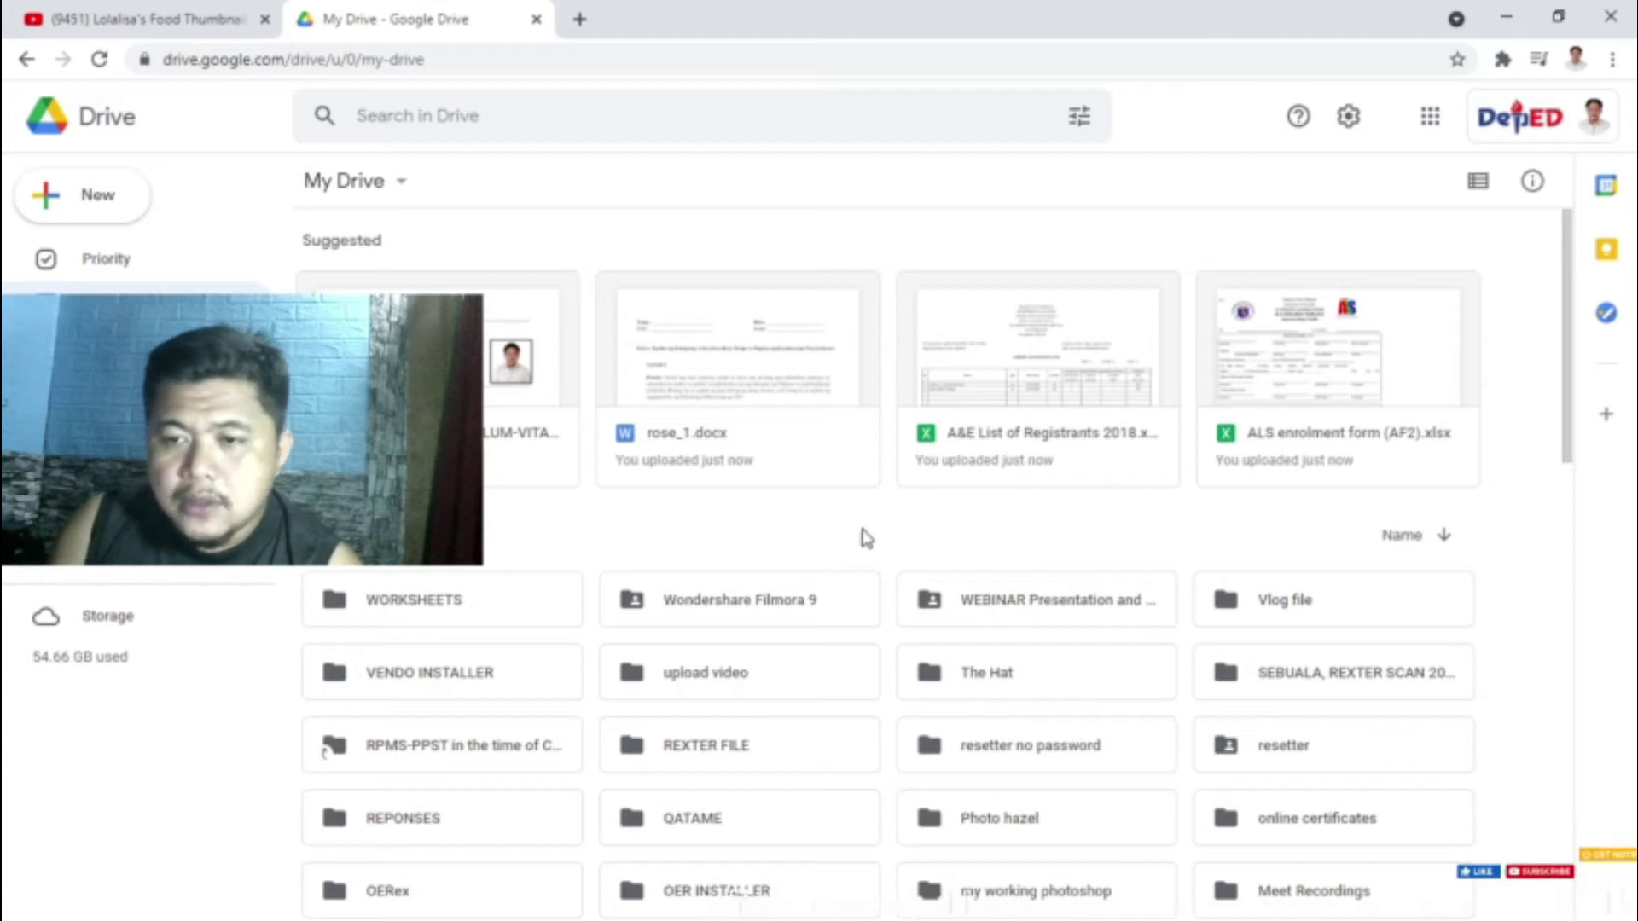
{"action": "right_click", "coordinate": [973, 539]}
{"action": "right_click", "coordinate": [826, 536]}
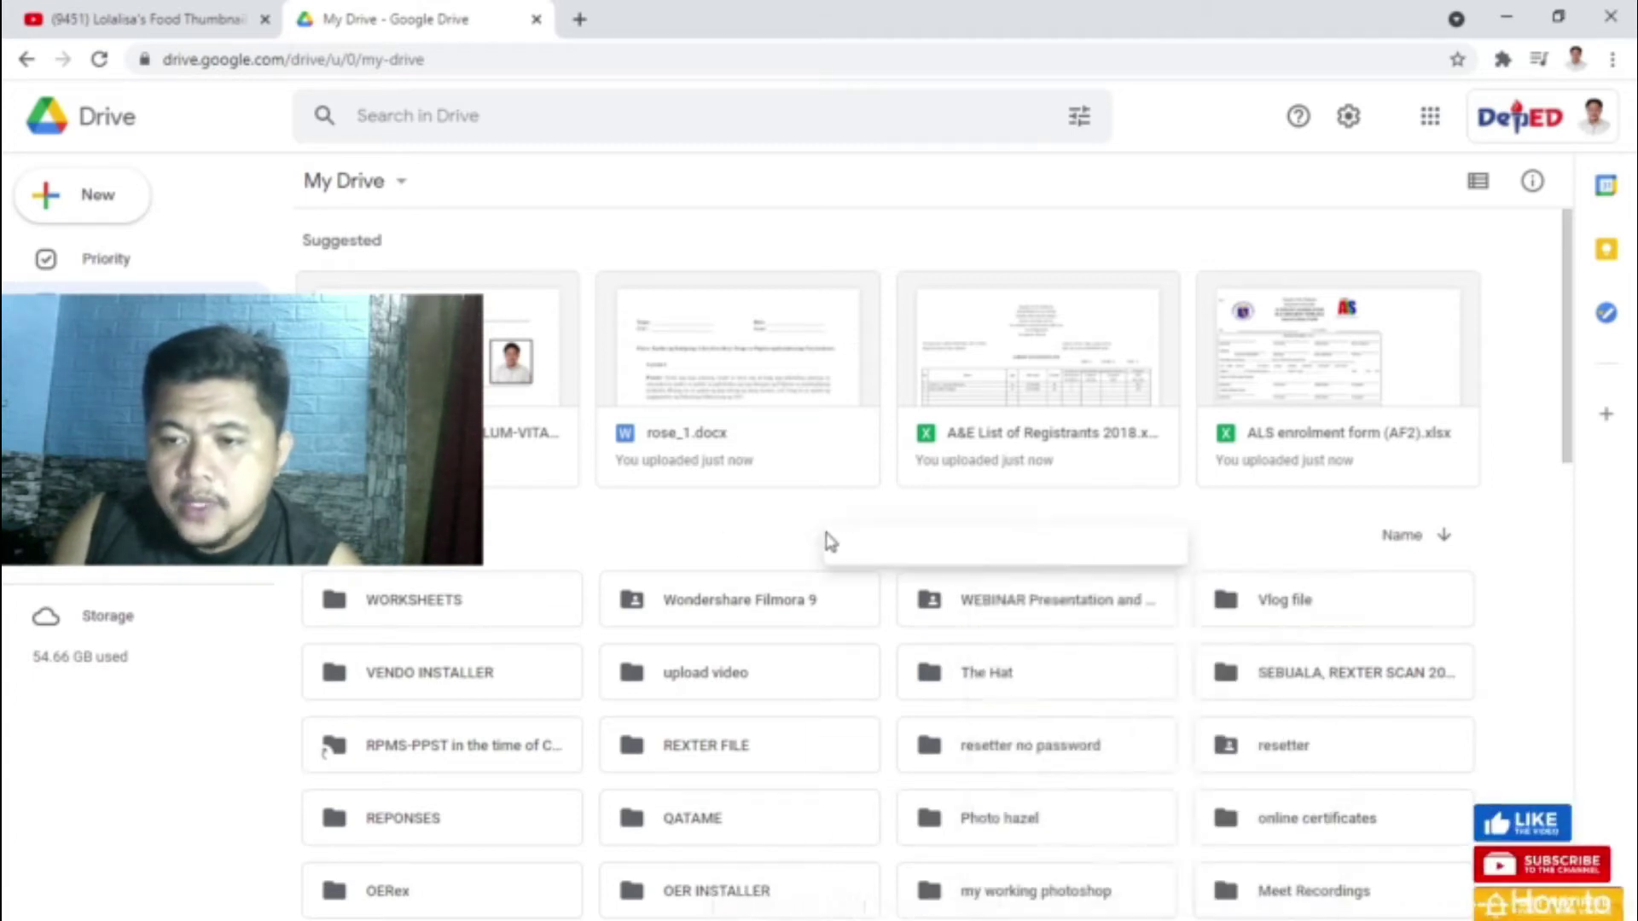
{"action": "left_click", "coordinate": [809, 538]}
{"action": "right_click", "coordinate": [911, 537]}
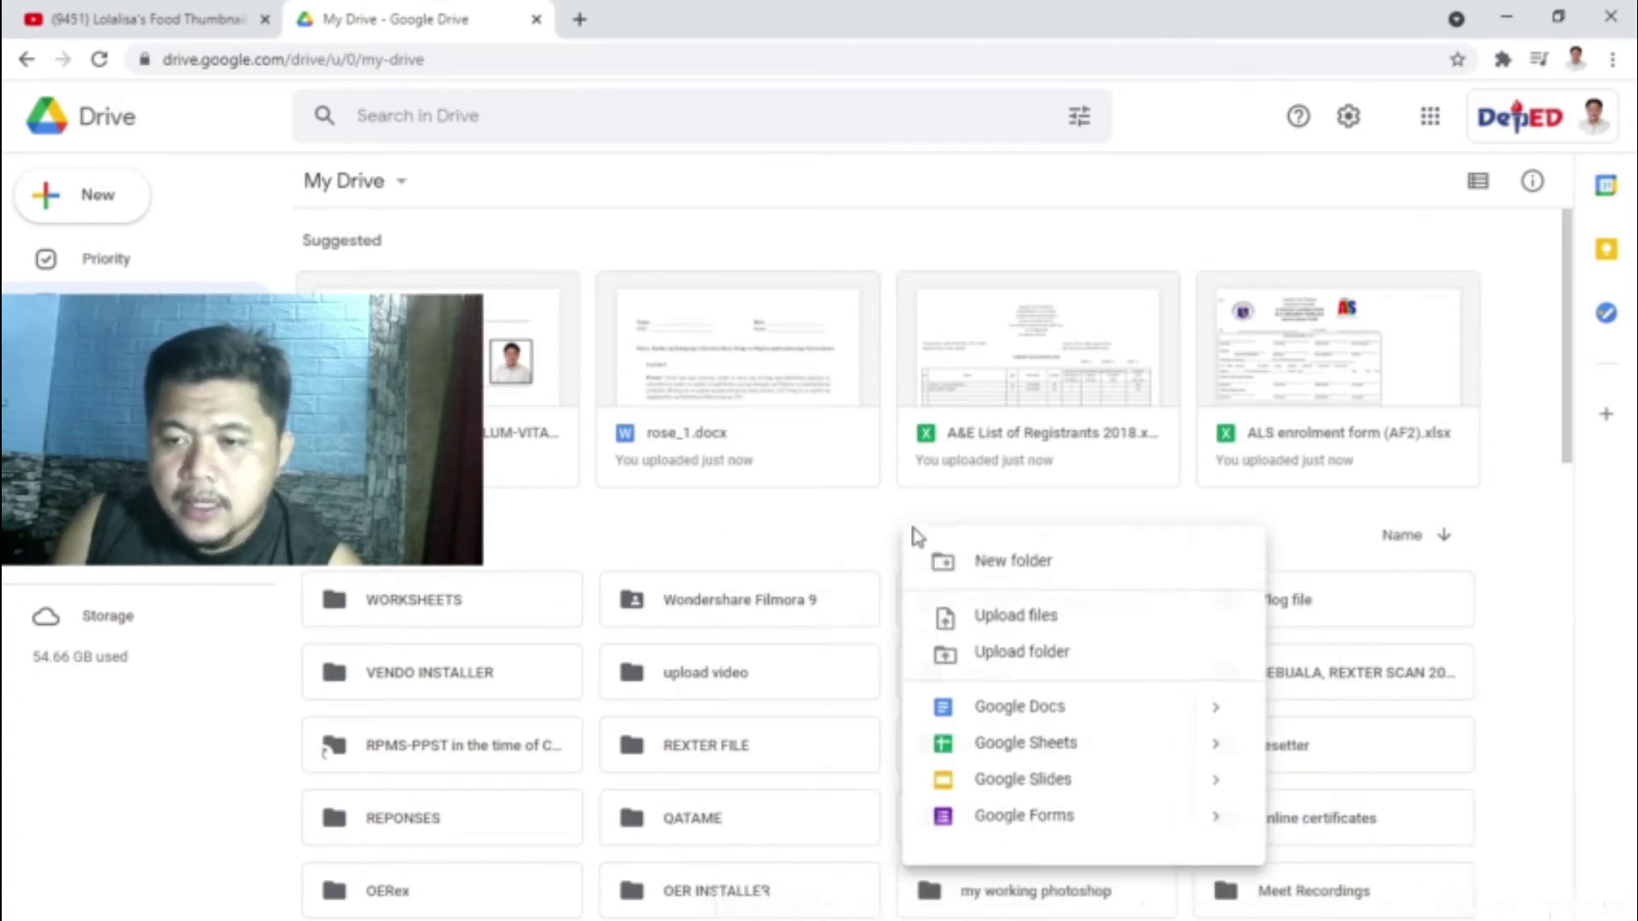
{"action": "left_click", "coordinate": [856, 538]}
{"action": "right_click", "coordinate": [944, 529]}
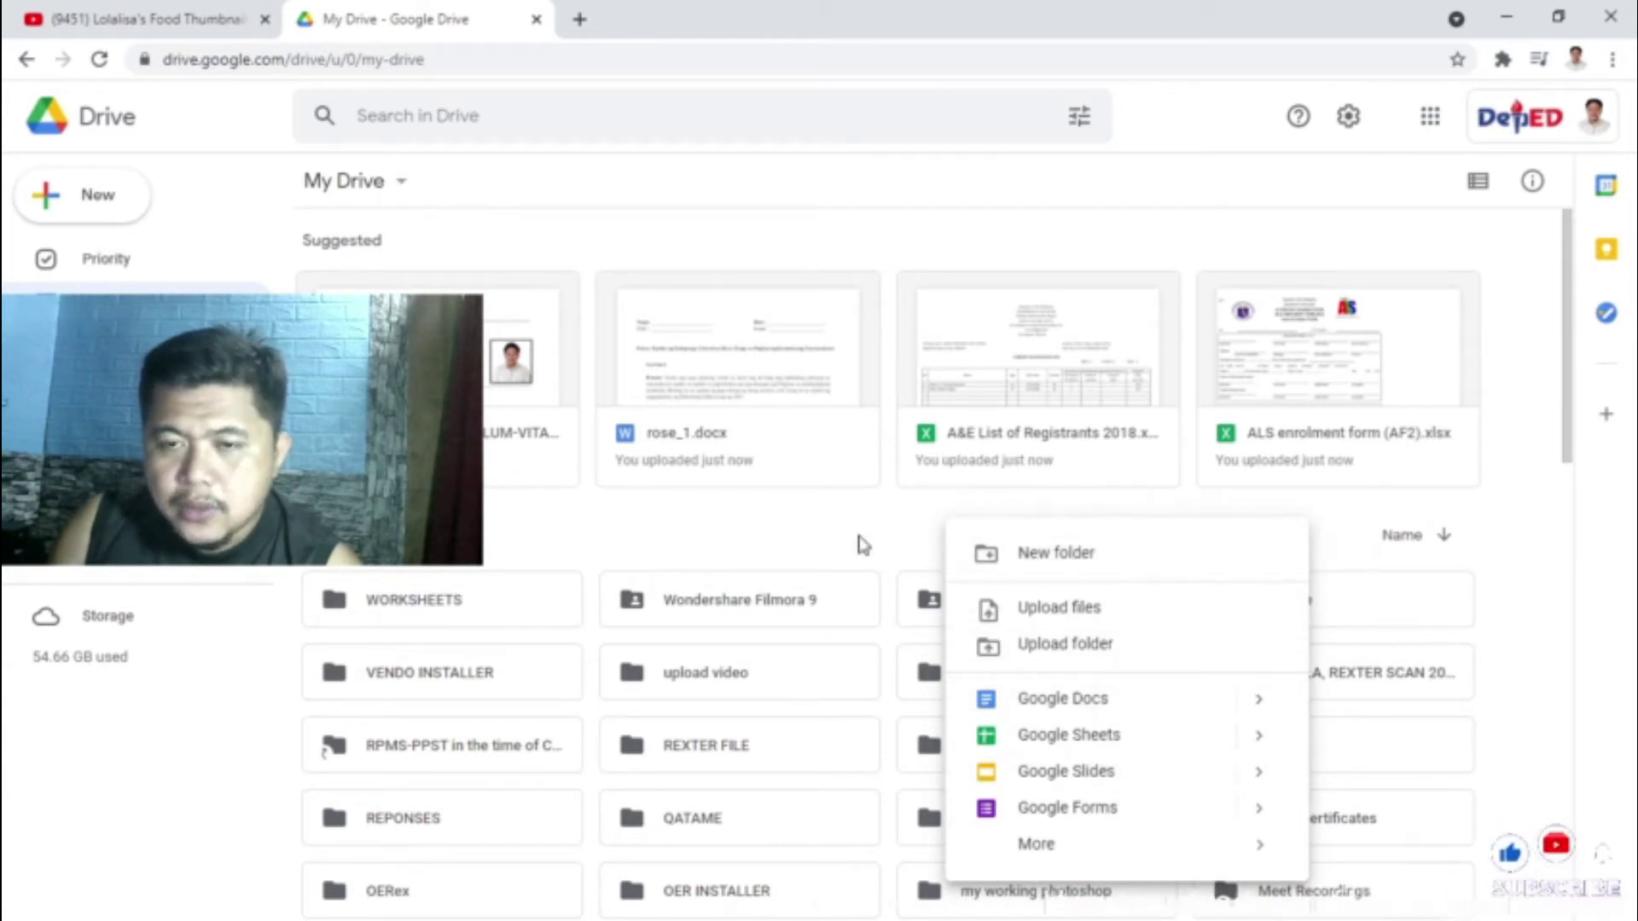
{"action": "left_click", "coordinate": [724, 556]}
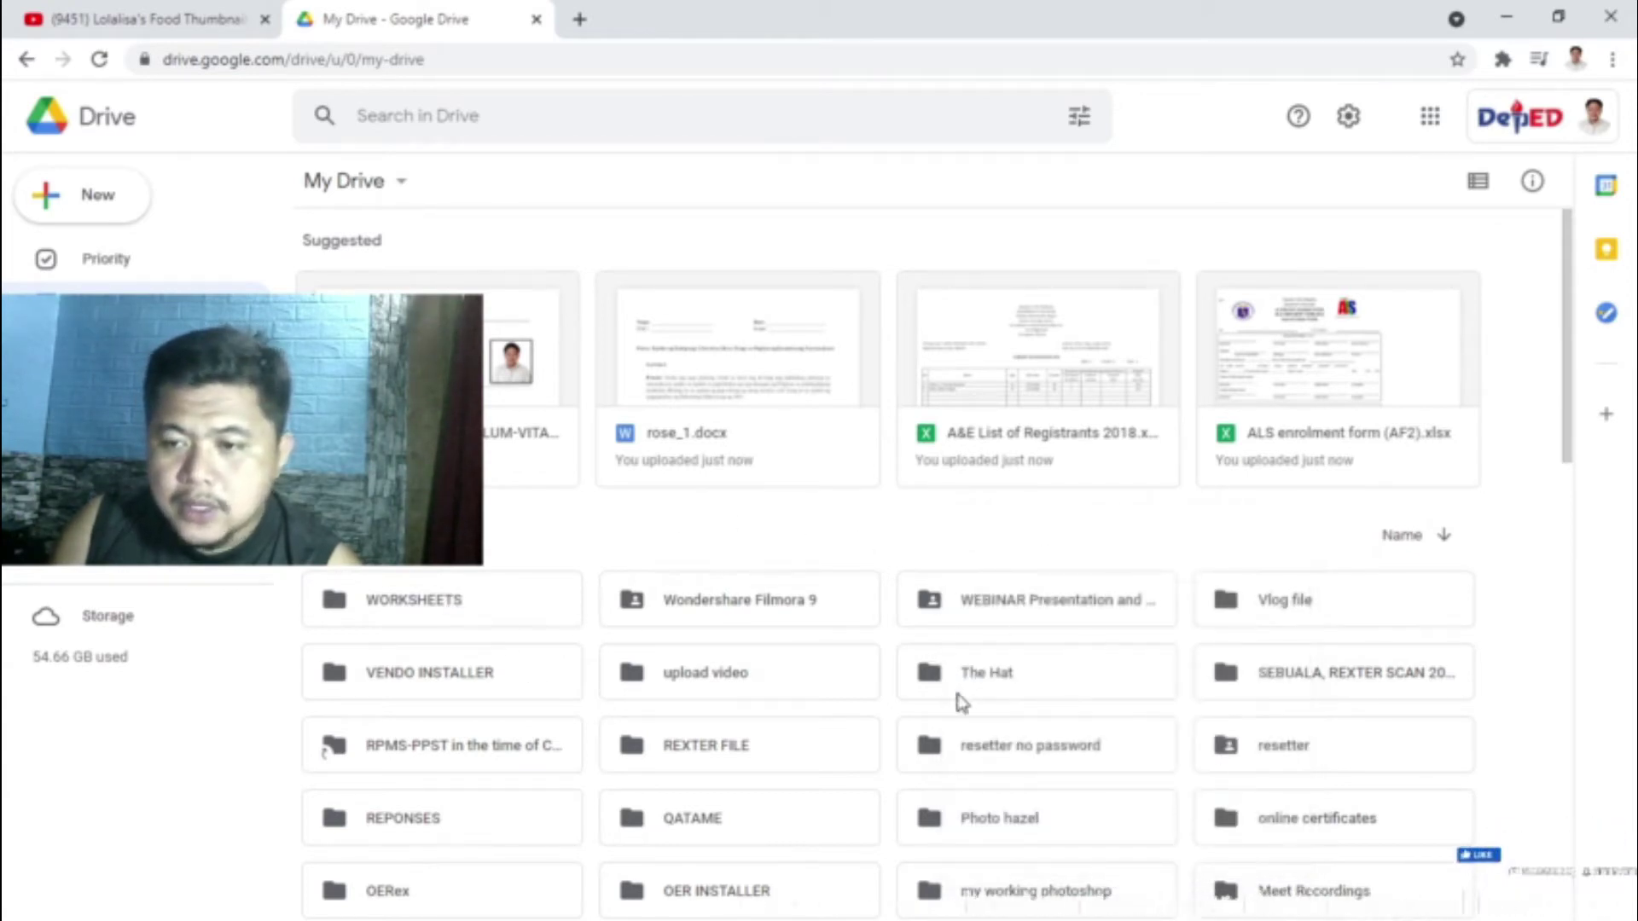
- Start a file upload to My Drive and browse to the computer's Documents folder
{"action": "right_click", "coordinate": [851, 510]}
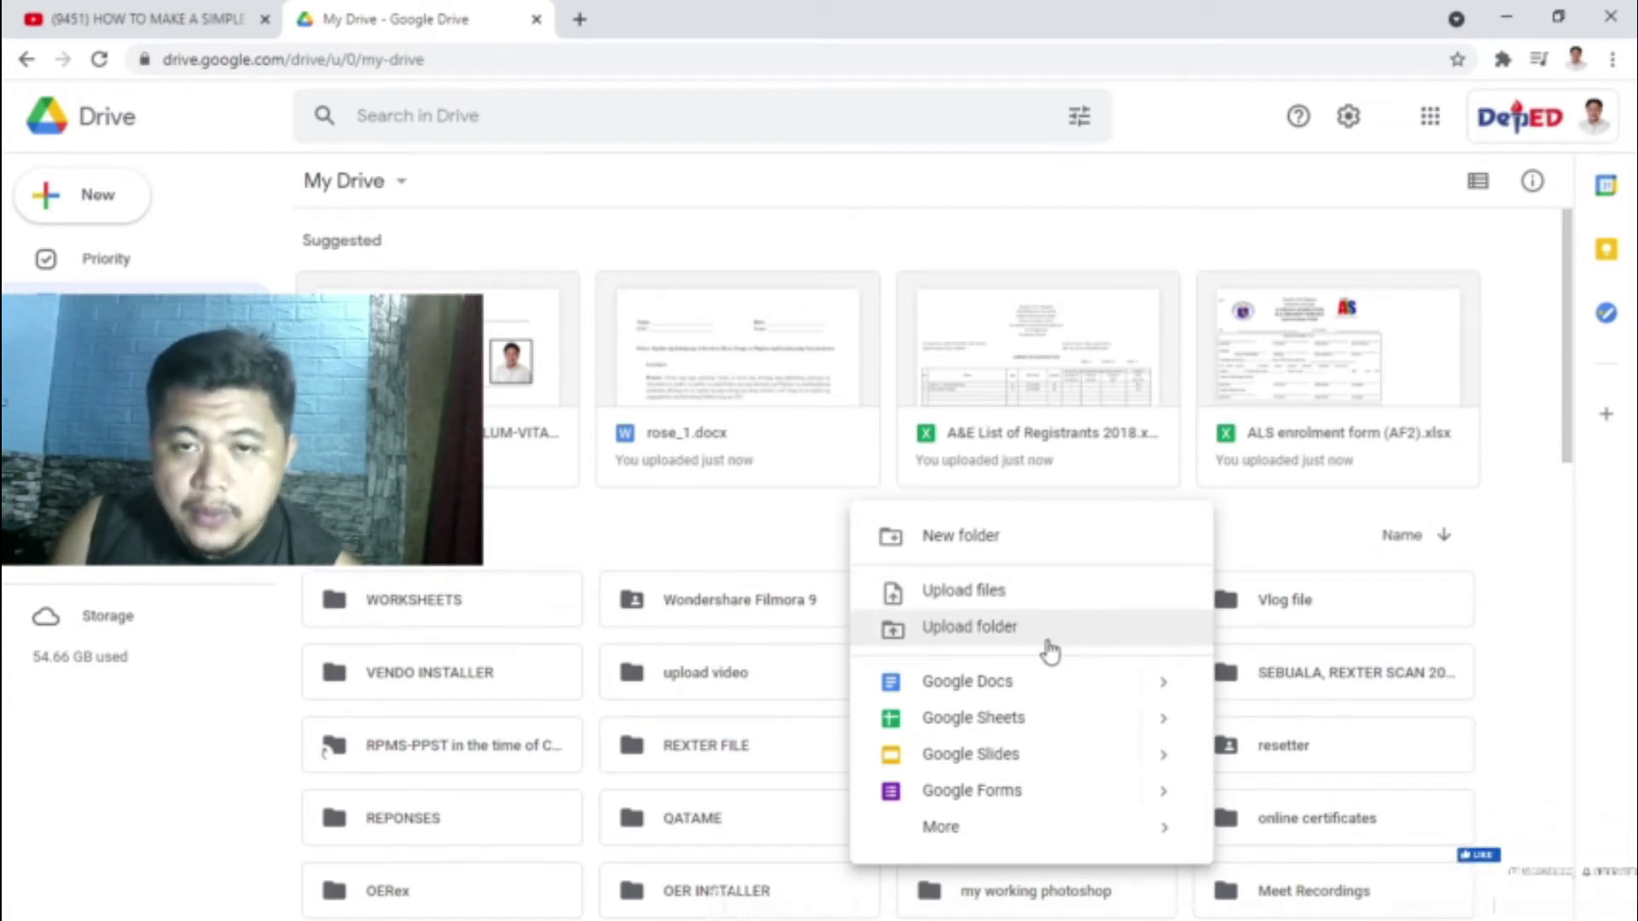
{"action": "left_click", "coordinate": [996, 601]}
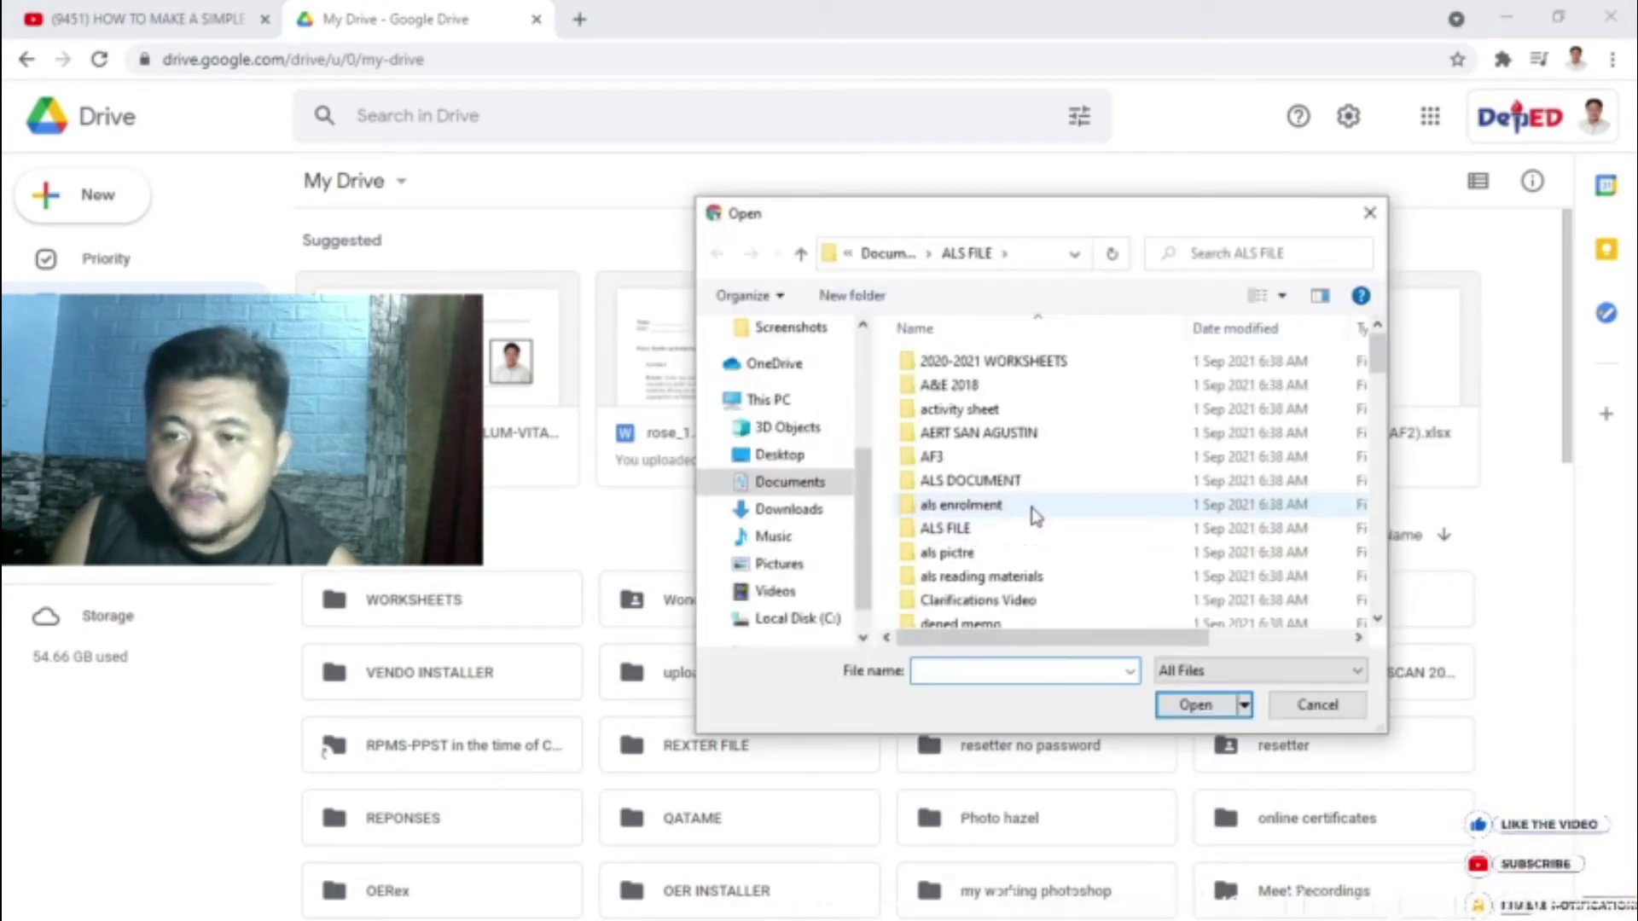
{"action": "left_click_drag", "start_coordinate": [1016, 213], "coordinate": [1051, 206]}
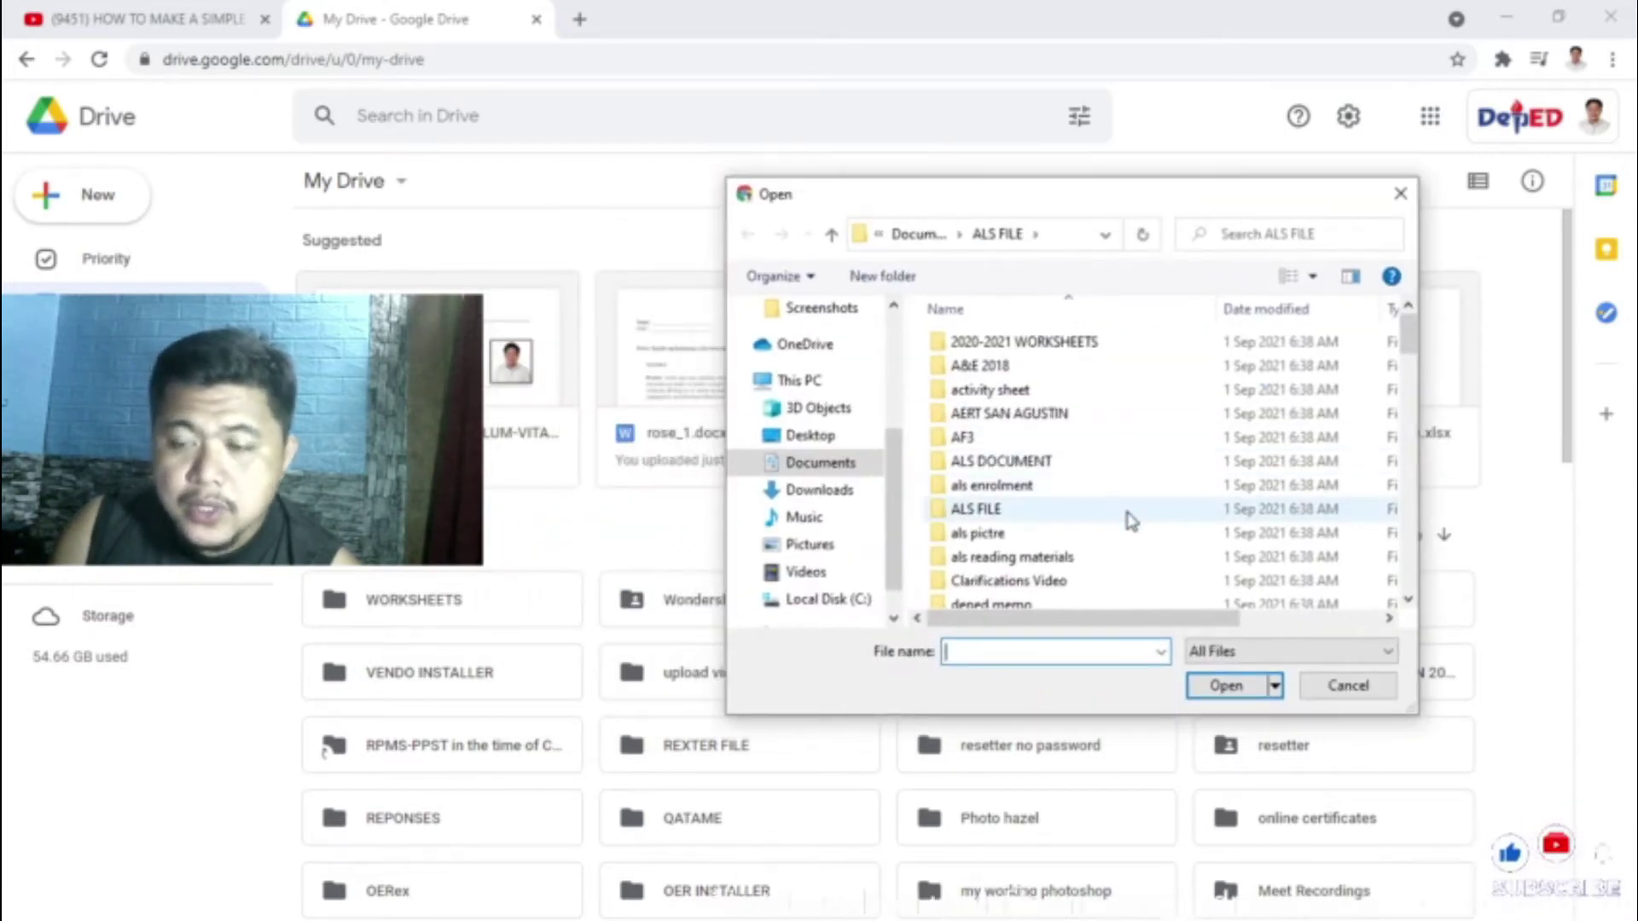
{"action": "left_click", "coordinate": [833, 488]}
{"action": "left_click", "coordinate": [833, 432]}
{"action": "left_click", "coordinate": [806, 381]}
{"action": "left_click", "coordinate": [832, 447]}
{"action": "left_click", "coordinate": [832, 462]}
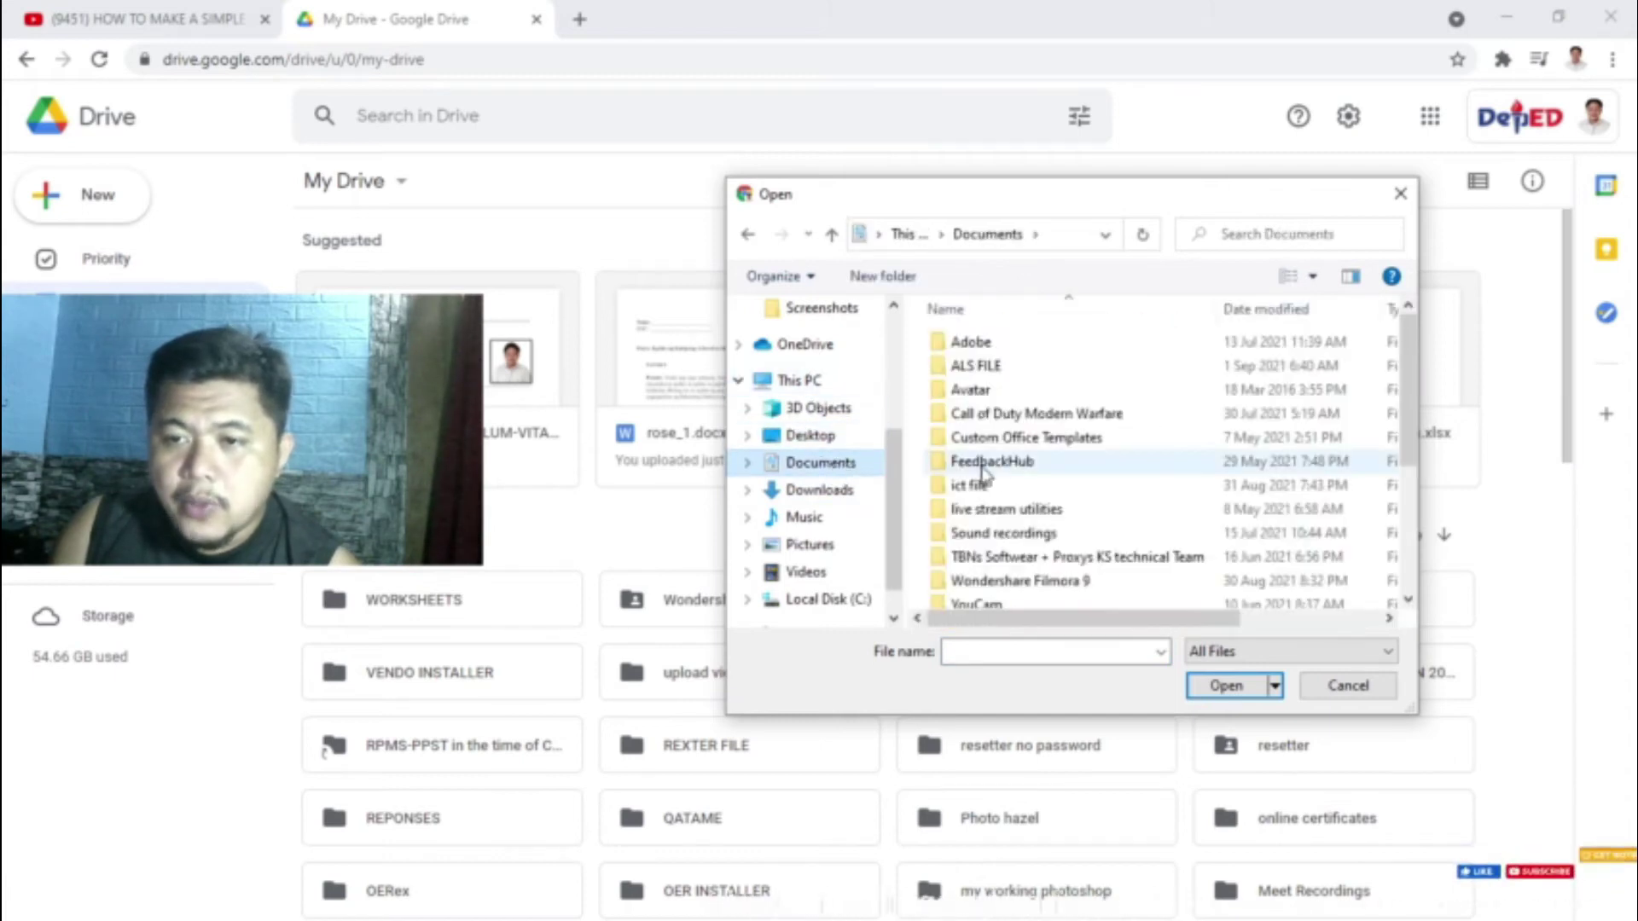
- Find the PNPKI PDF in Documents and upload it to My Drive
{"action": "scroll", "coordinate": [1086, 479], "scroll_direction": "down", "scroll_amount": 5}
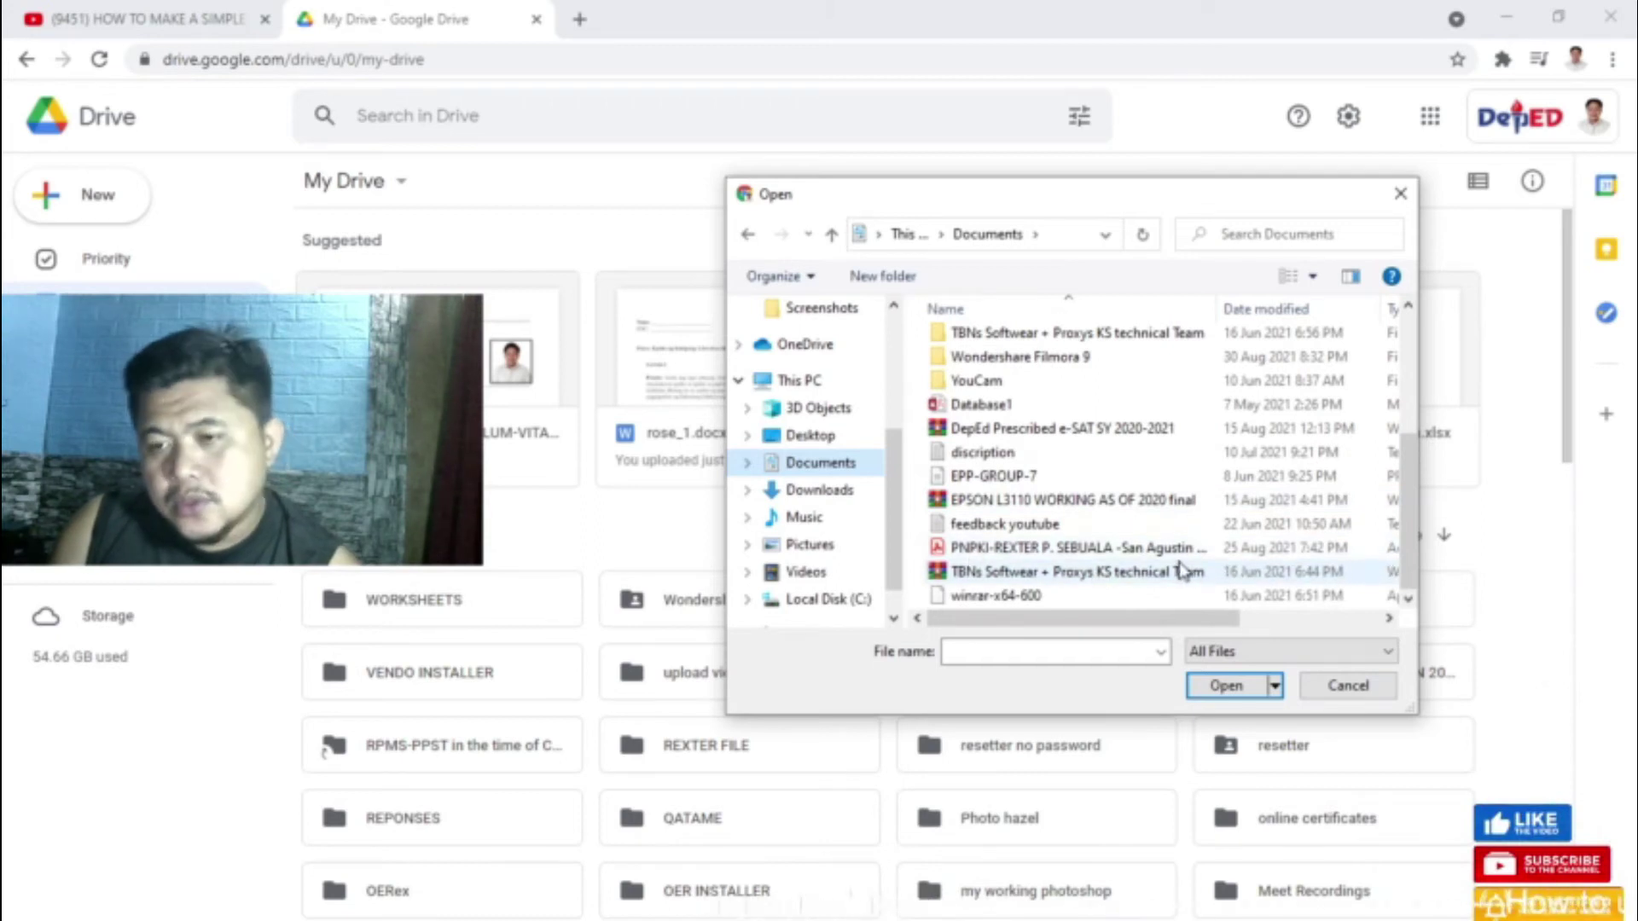
{"action": "scroll", "coordinate": [1049, 554], "scroll_direction": "up", "scroll_amount": 1}
{"action": "scroll", "coordinate": [1067, 555], "scroll_direction": "down", "scroll_amount": 1}
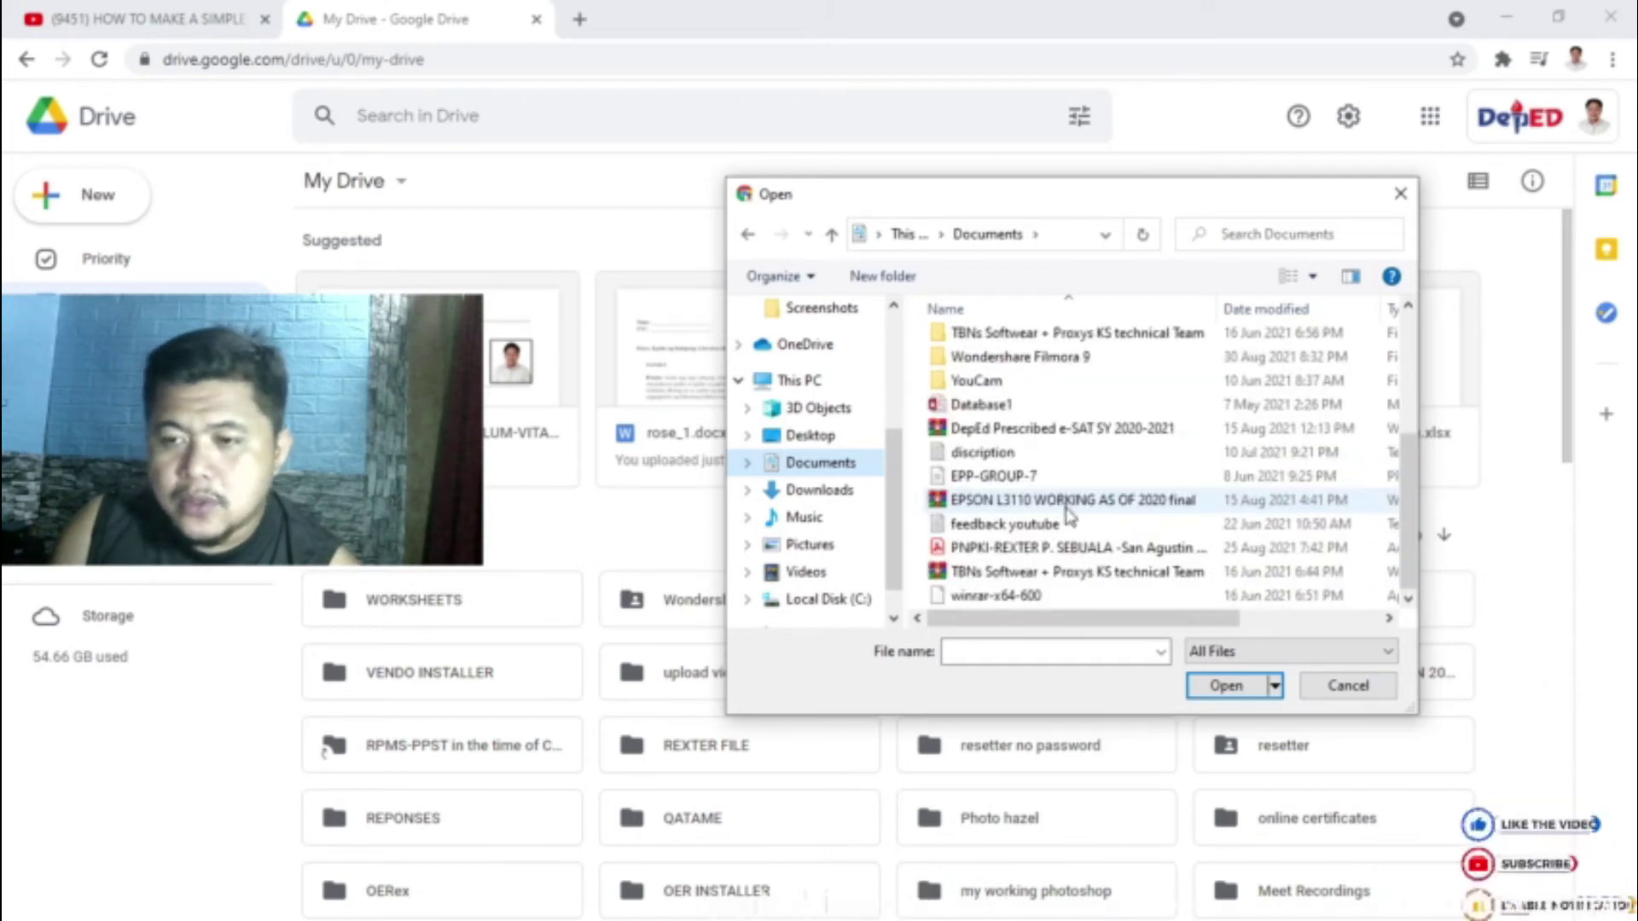
{"action": "left_click", "coordinate": [1106, 556]}
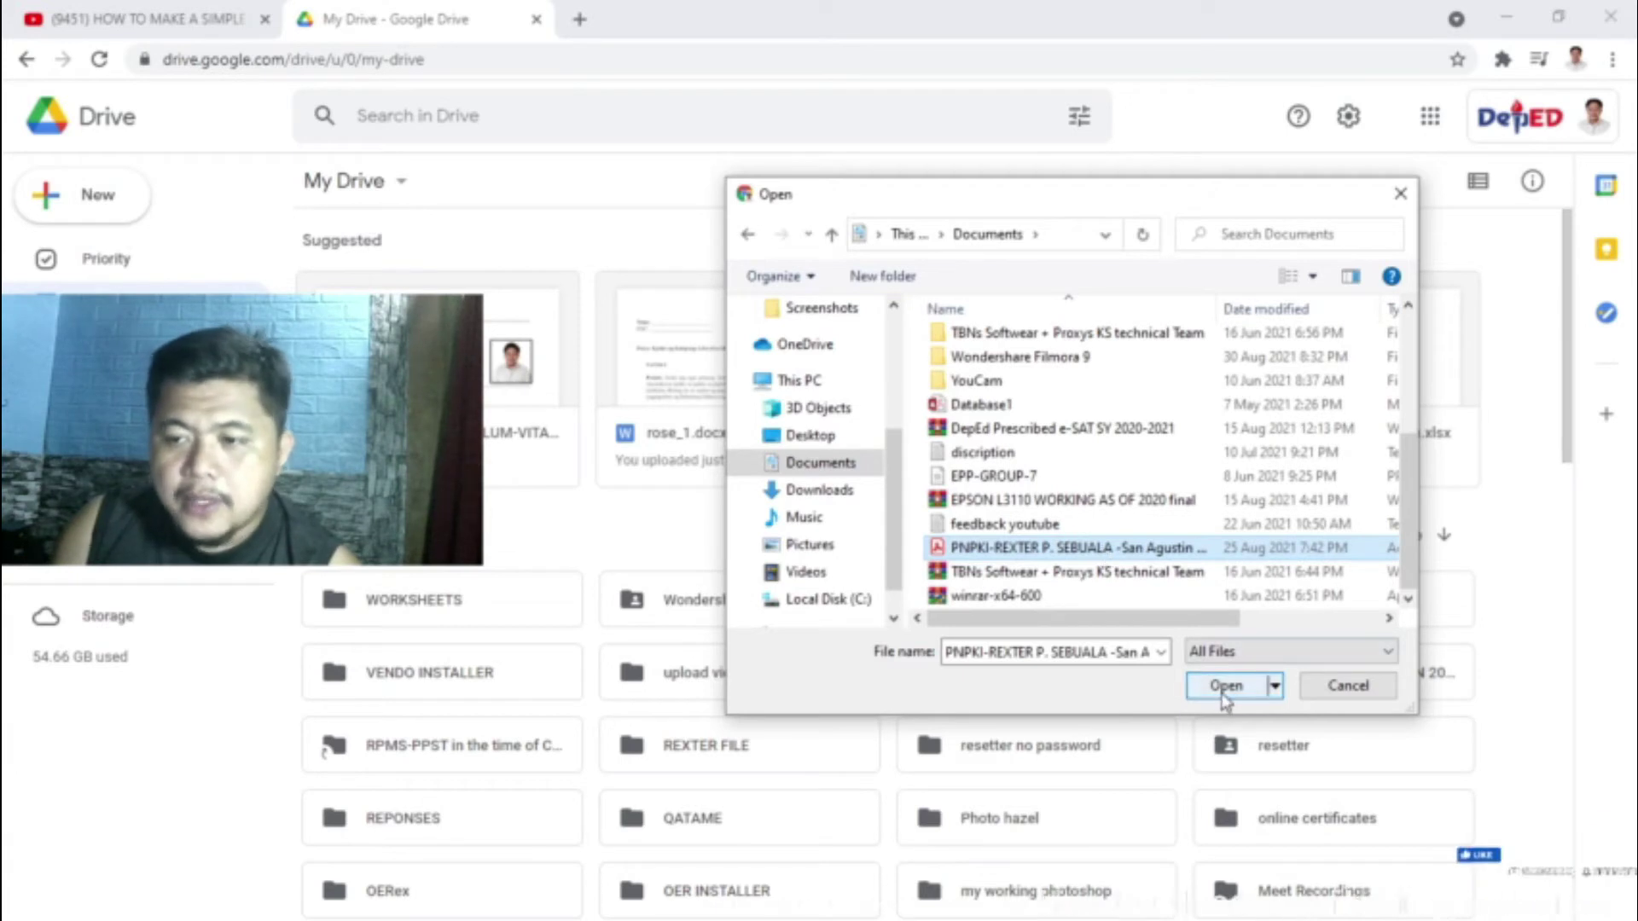
{"action": "left_click", "coordinate": [1228, 689]}
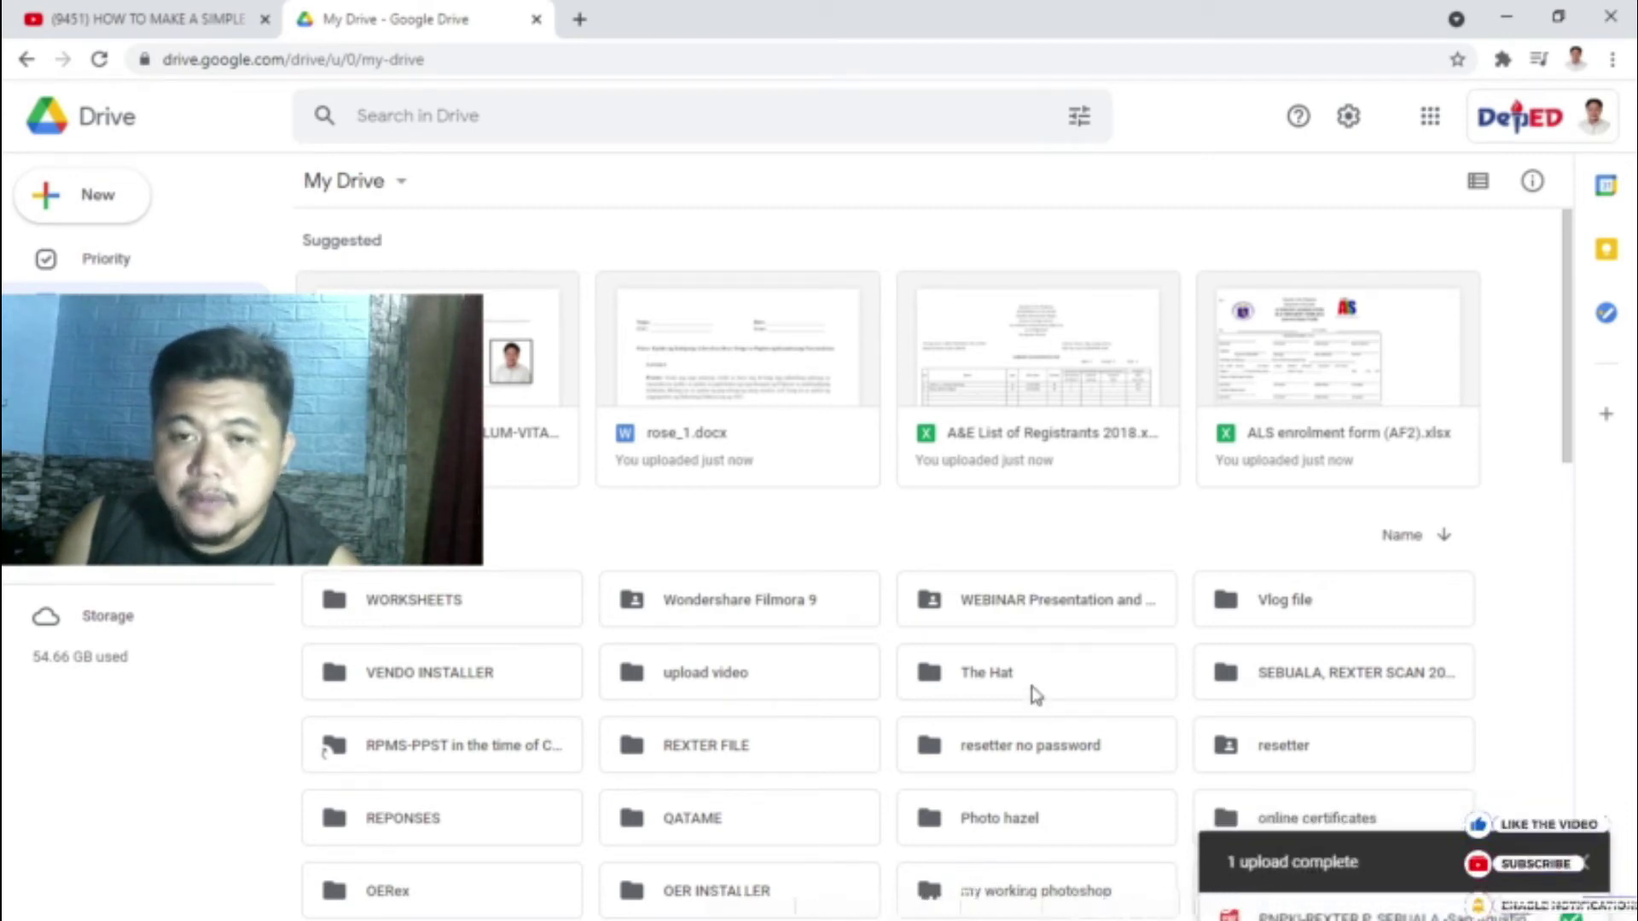
- Upload the "ict file" folder from Documents to My Drive, checking inside it first, and approve uploading all its files
{"action": "right_click", "coordinate": [822, 512]}
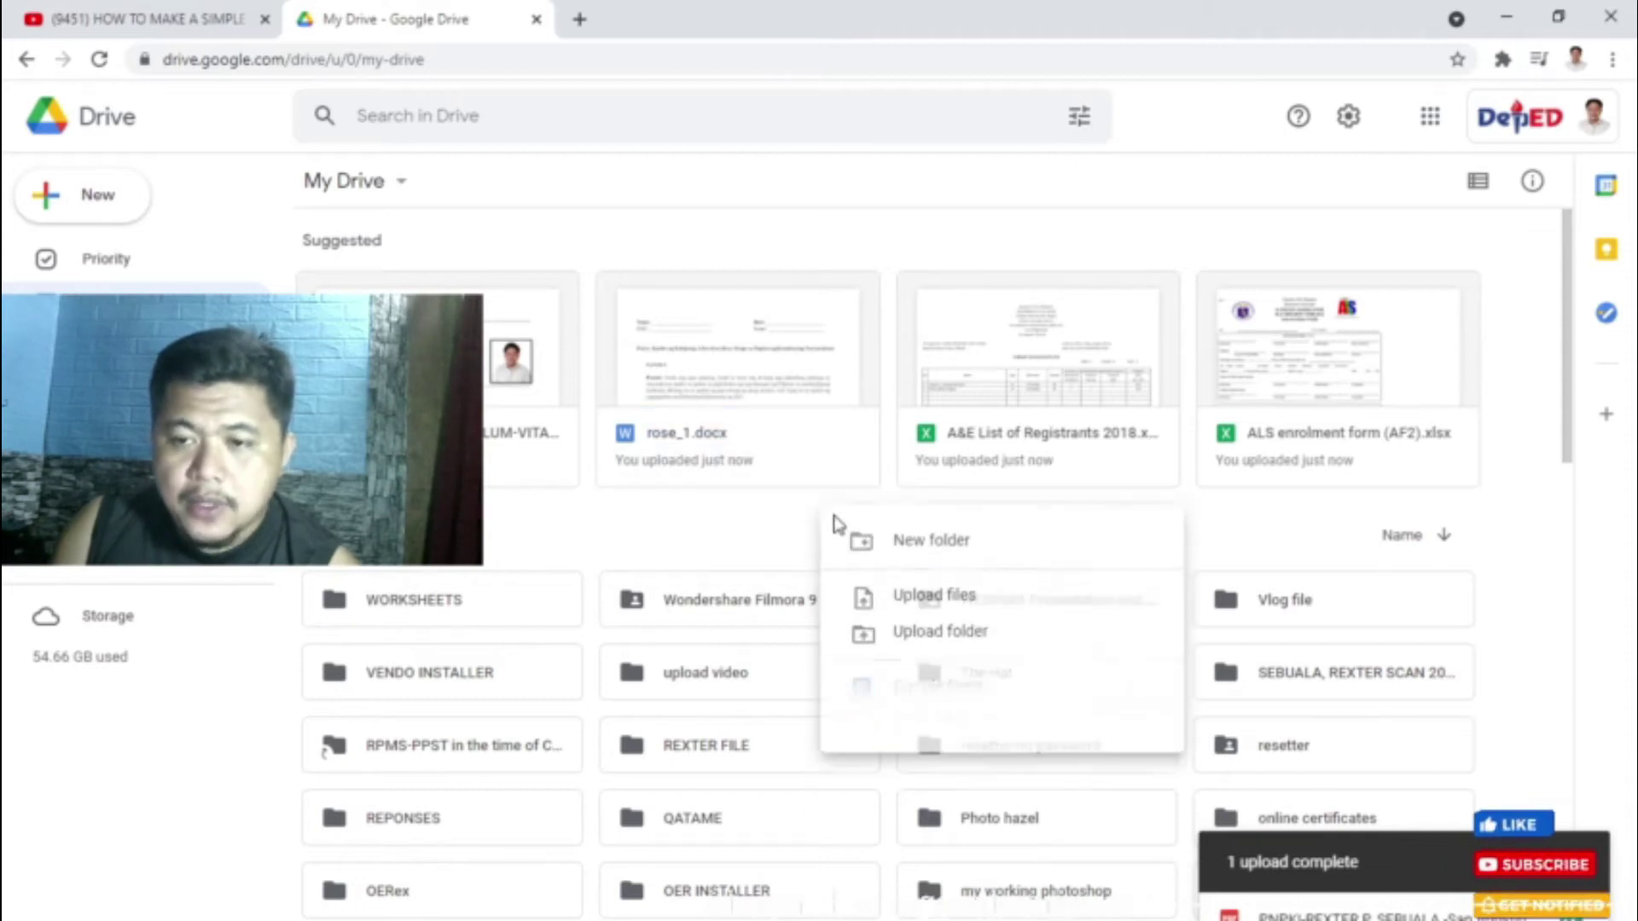
{"action": "left_click", "coordinate": [974, 637]}
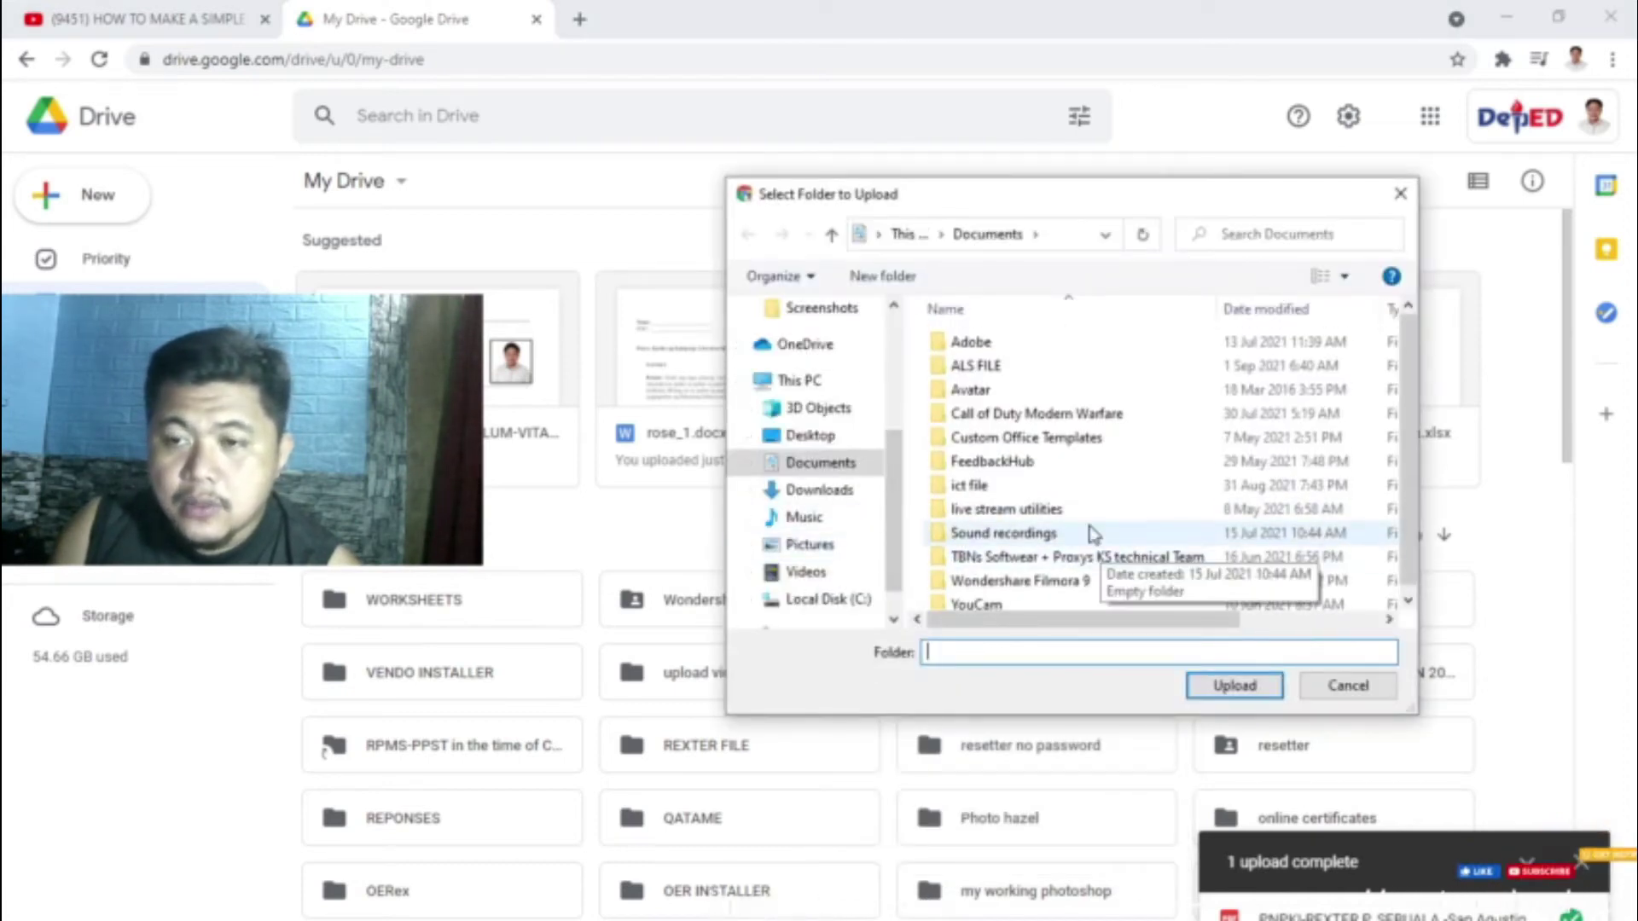
{"action": "left_click", "coordinate": [1055, 488]}
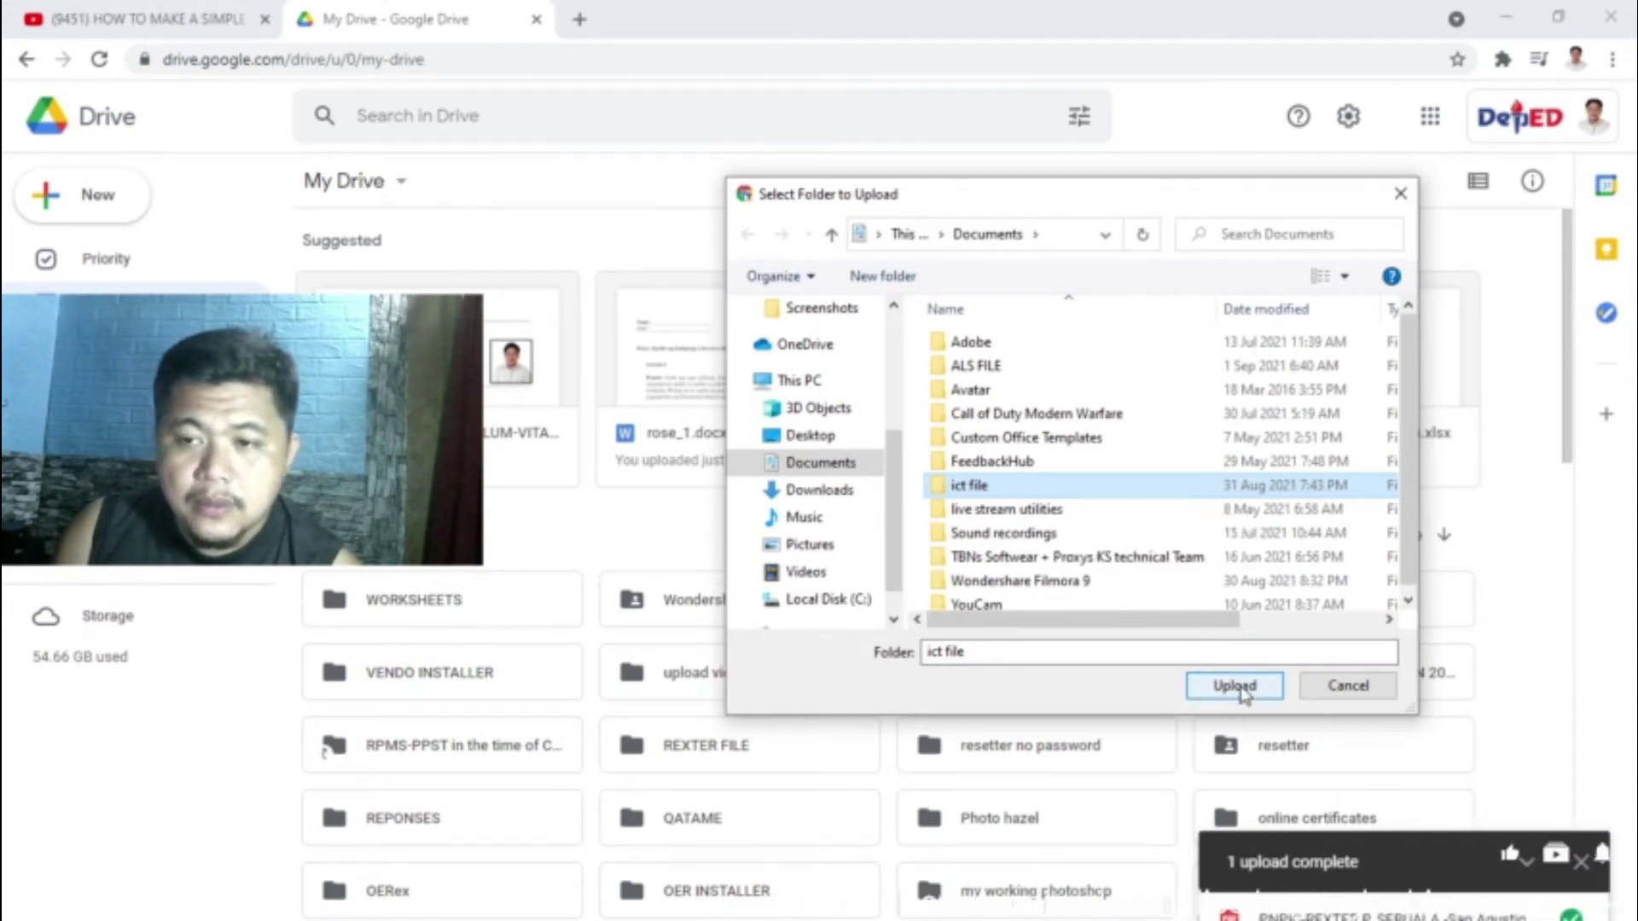
{"action": "double_click", "coordinate": [1048, 493]}
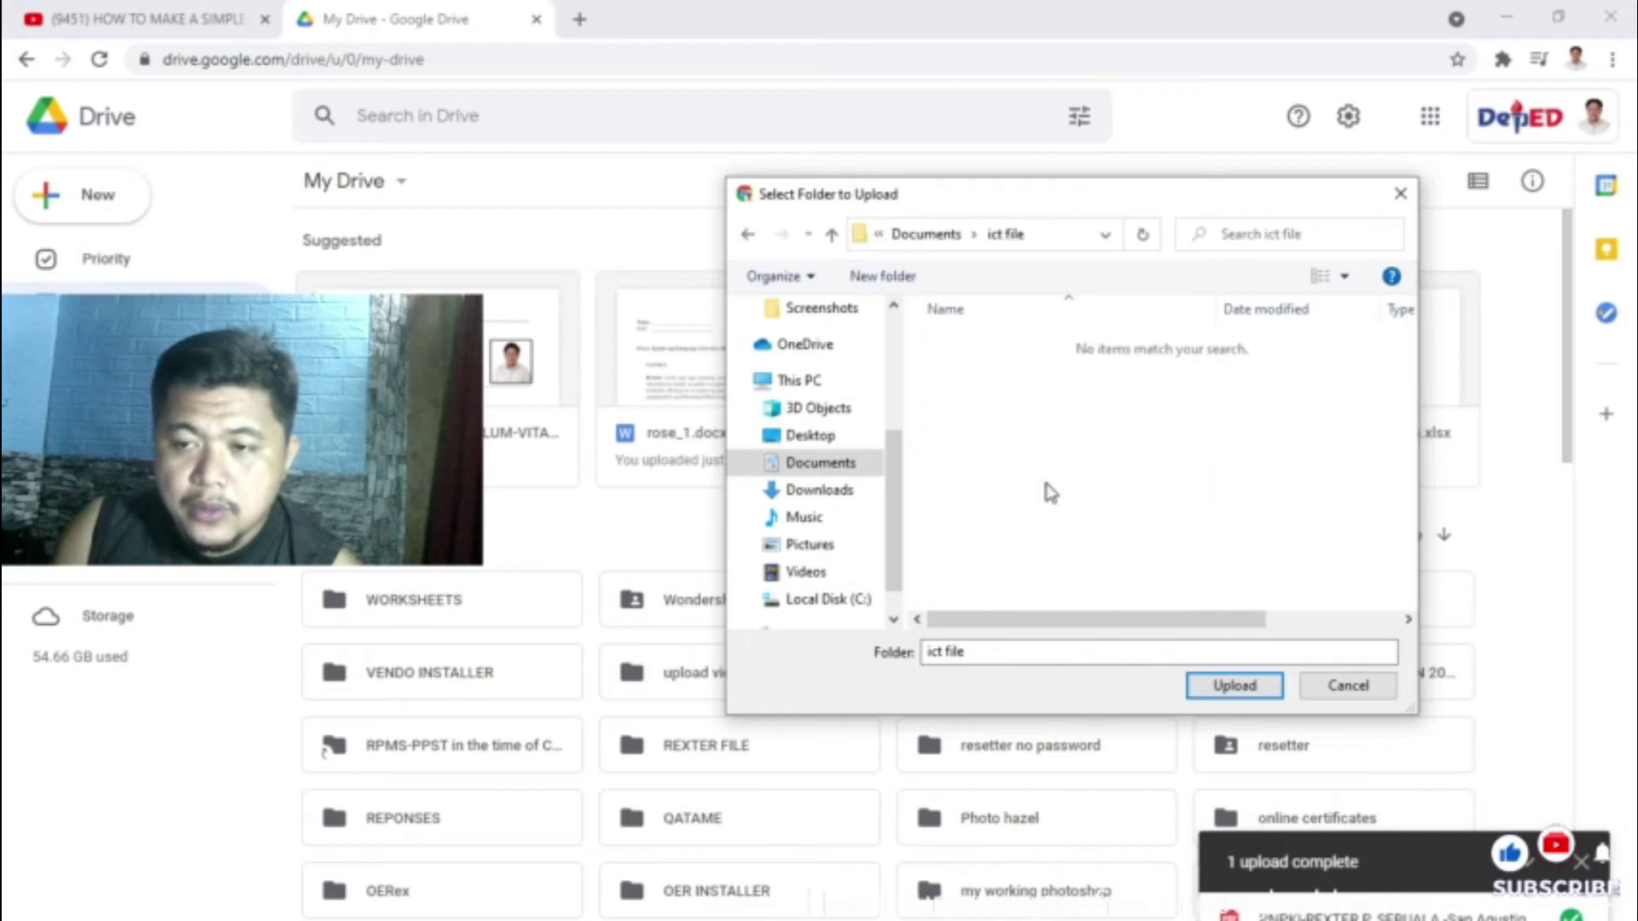
{"action": "left_click", "coordinate": [748, 233]}
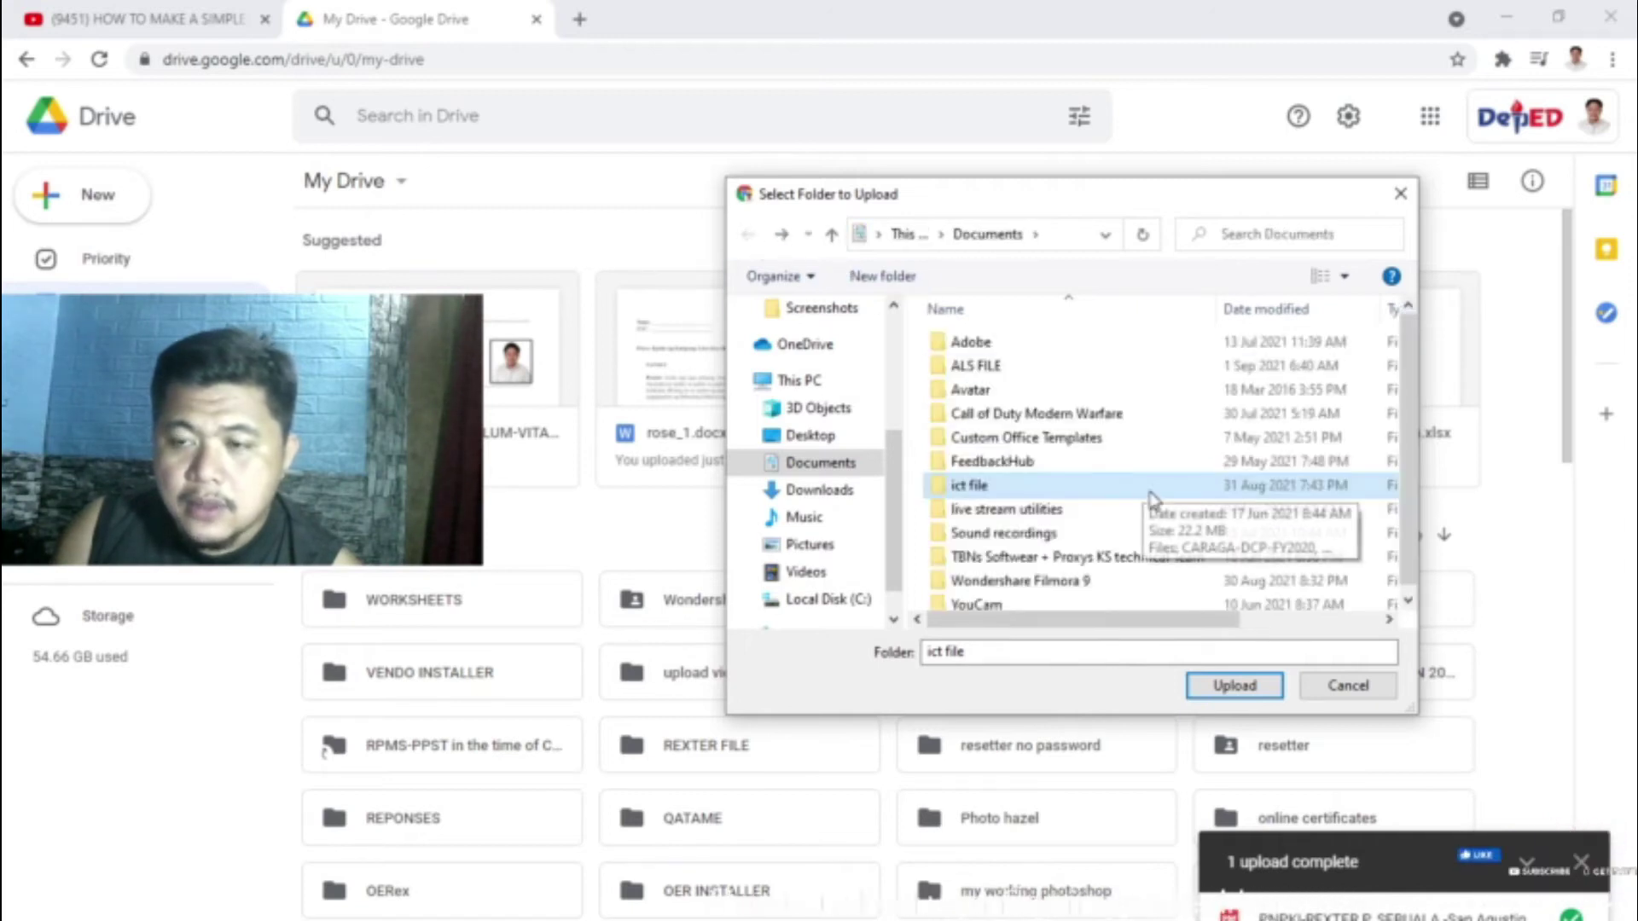
{"action": "double_click", "coordinate": [1087, 487]}
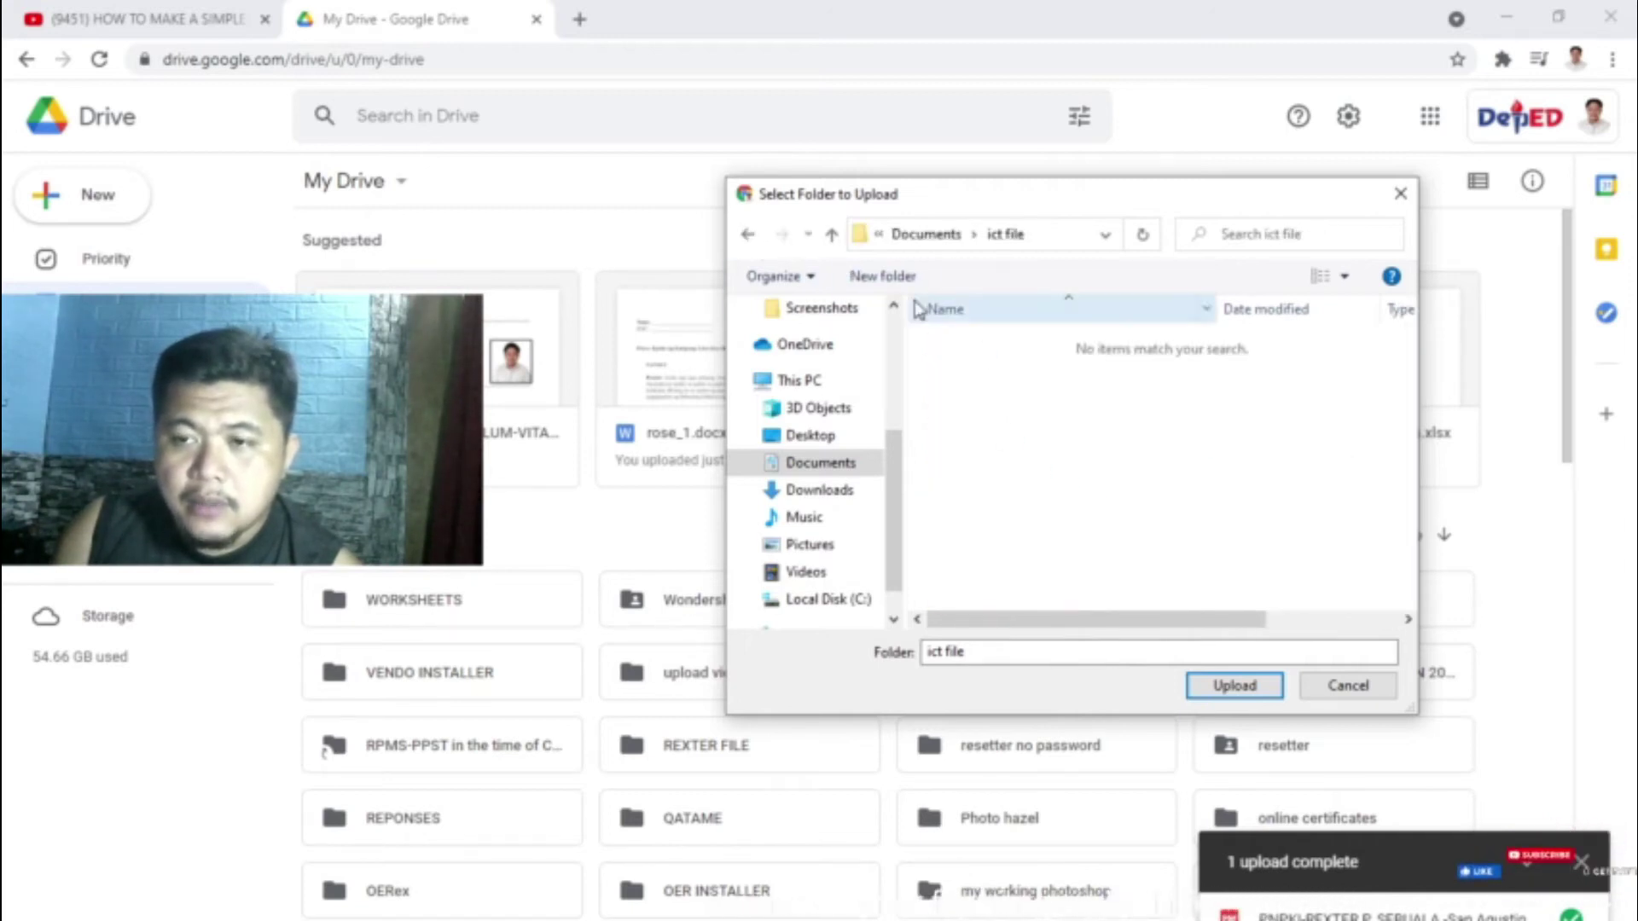
{"action": "left_click", "coordinate": [748, 234]}
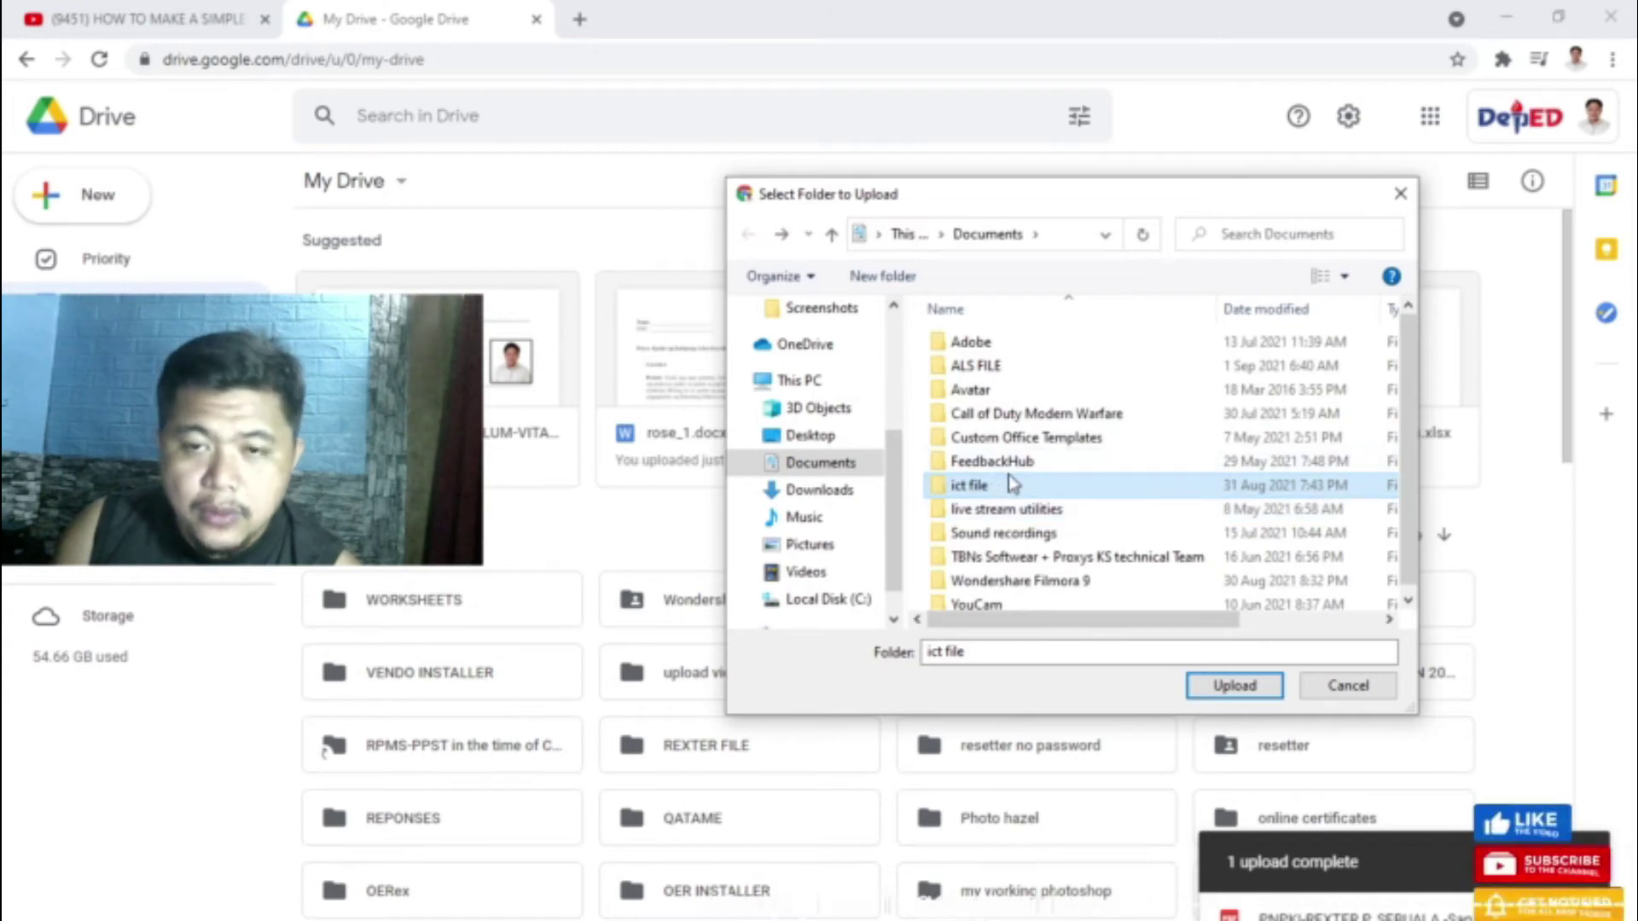
{"action": "left_click", "coordinate": [1227, 686]}
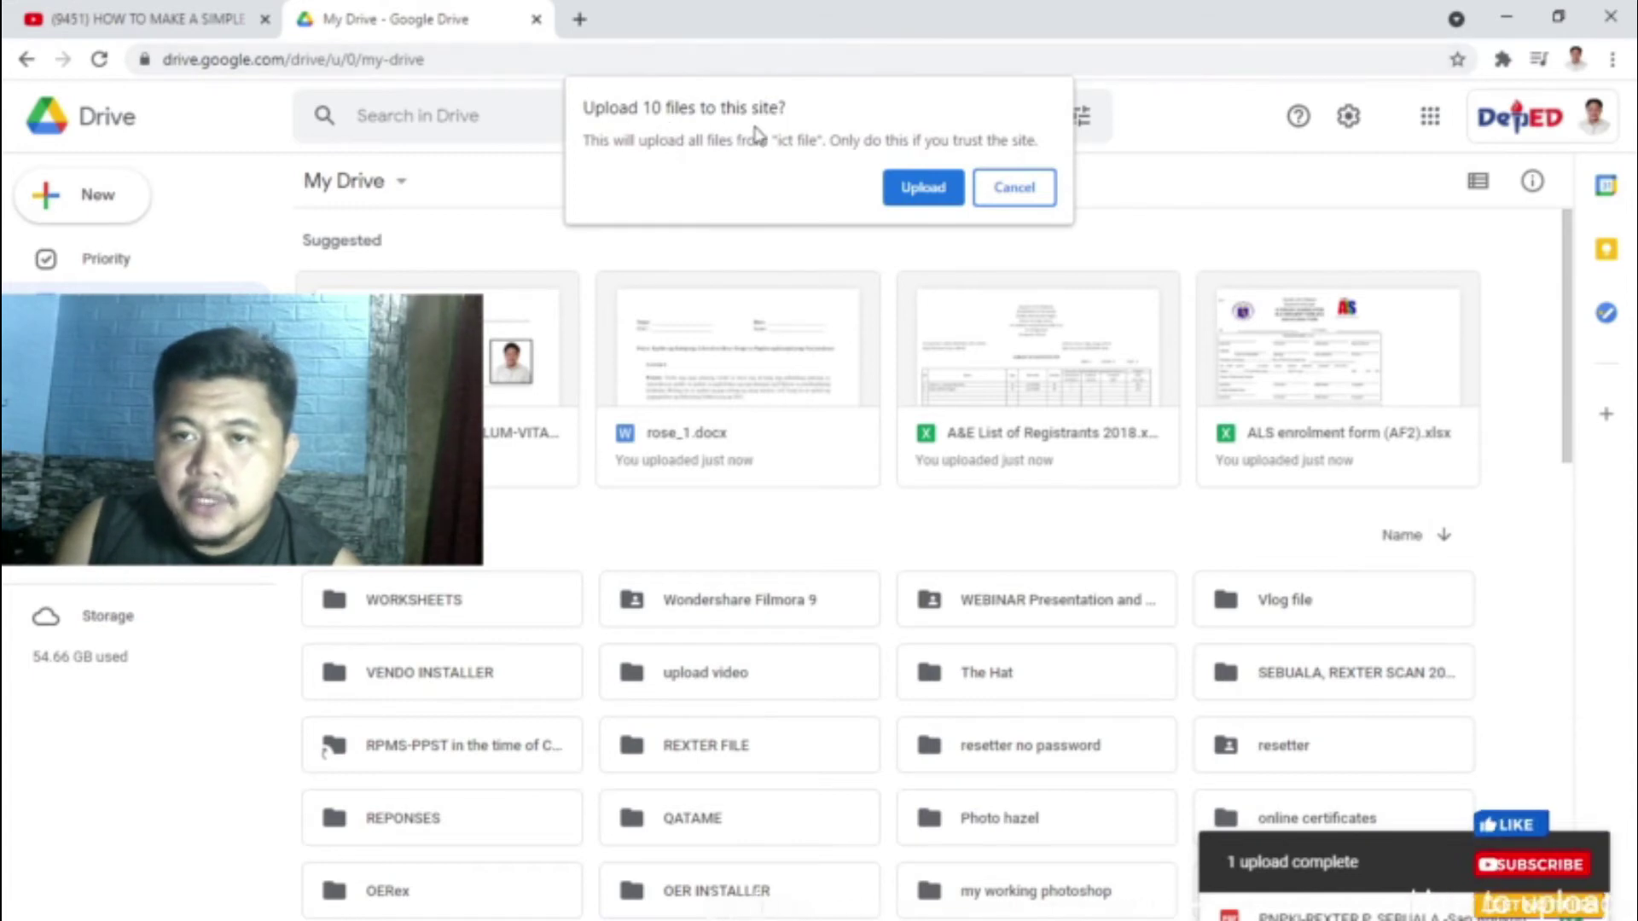
{"action": "left_click", "coordinate": [933, 191]}
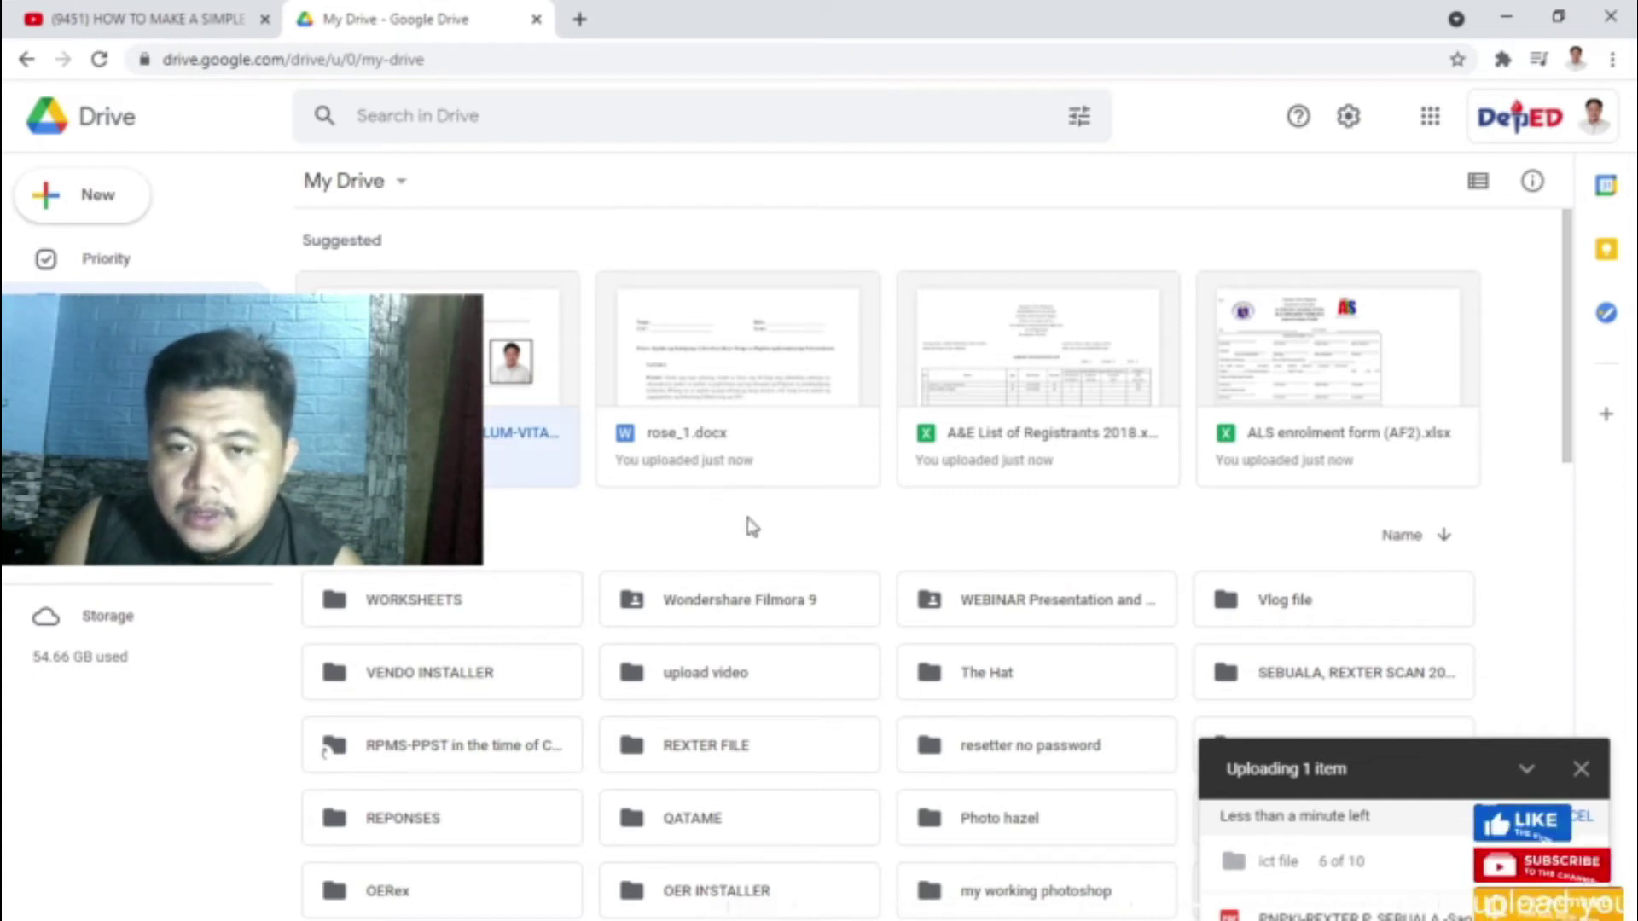
- Open the WORKSHEETS folder in My Drive and look over the files it contains
{"action": "scroll", "coordinate": [881, 550], "scroll_direction": "down", "scroll_amount": 3}
{"action": "scroll", "coordinate": [880, 555], "scroll_direction": "up", "scroll_amount": 3}
{"action": "scroll", "coordinate": [852, 576], "scroll_direction": "up", "scroll_amount": 2}
{"action": "scroll", "coordinate": [850, 585], "scroll_direction": "down", "scroll_amount": 3}
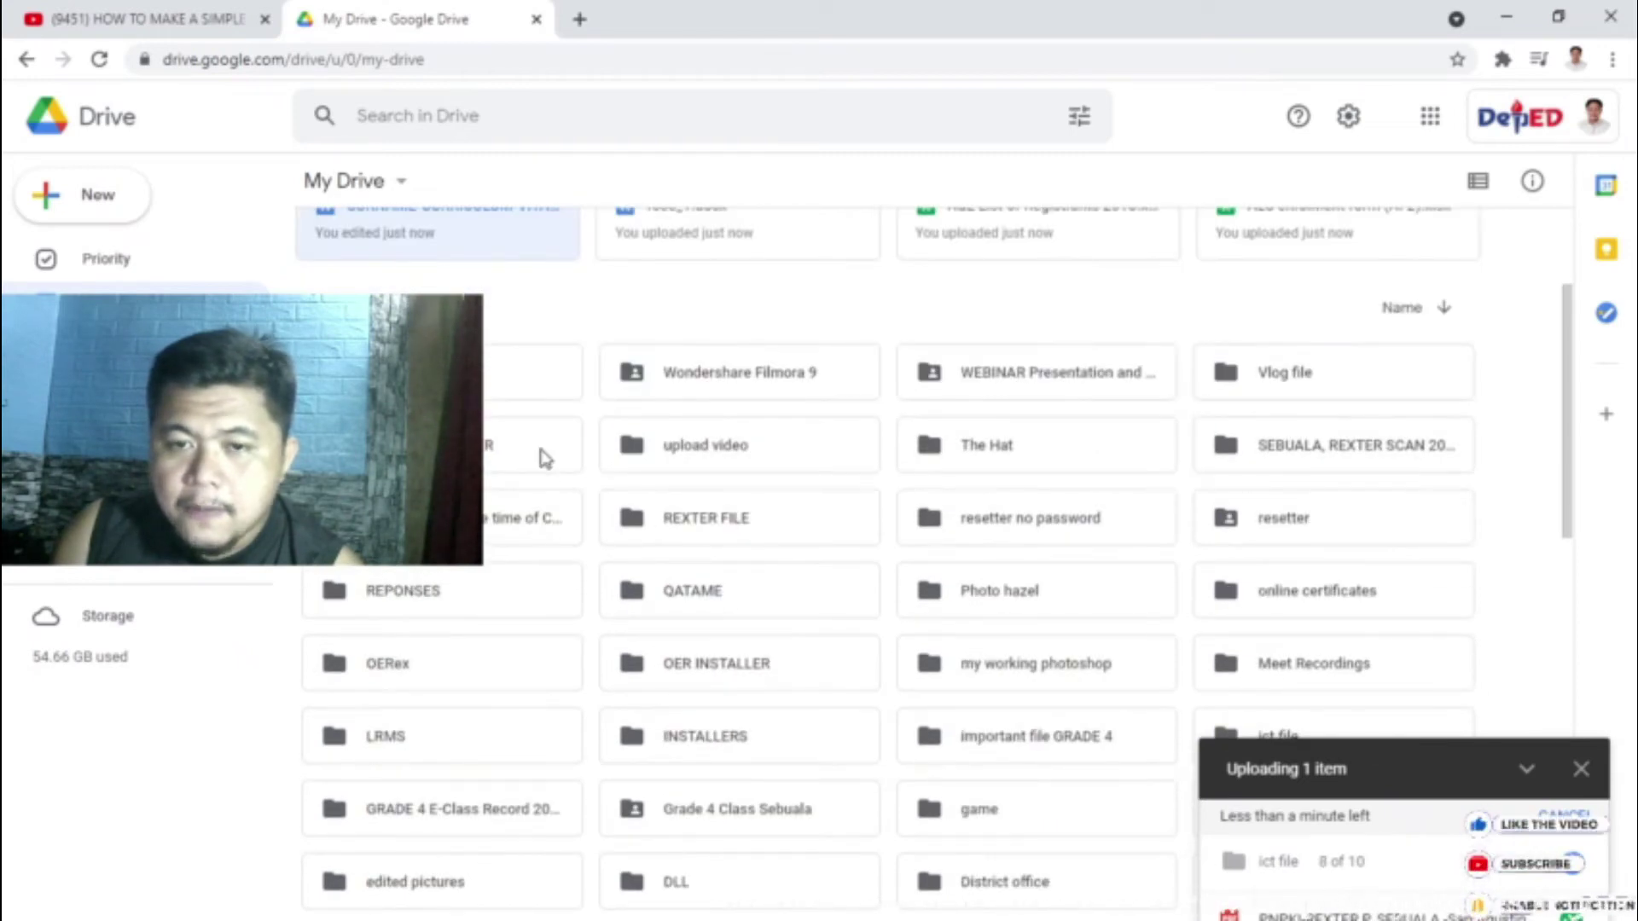
{"action": "left_click", "coordinate": [513, 379]}
{"action": "double_click", "coordinate": [513, 380]}
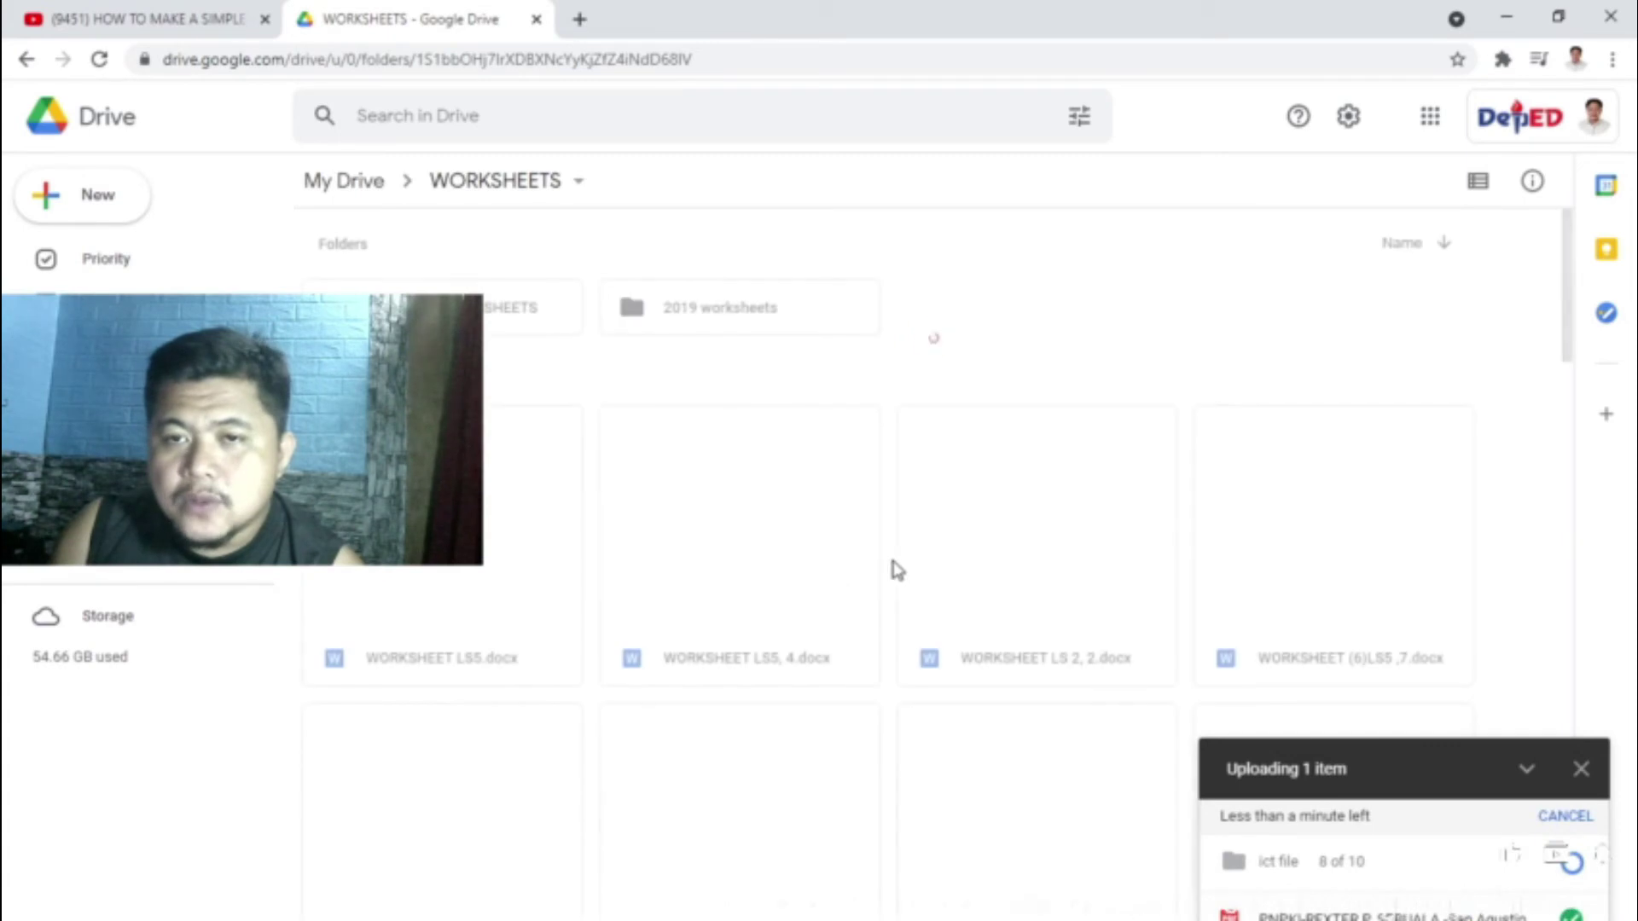
{"action": "scroll", "coordinate": [790, 625], "scroll_direction": "down", "scroll_amount": 4}
{"action": "scroll", "coordinate": [848, 610], "scroll_direction": "up", "scroll_amount": 4}
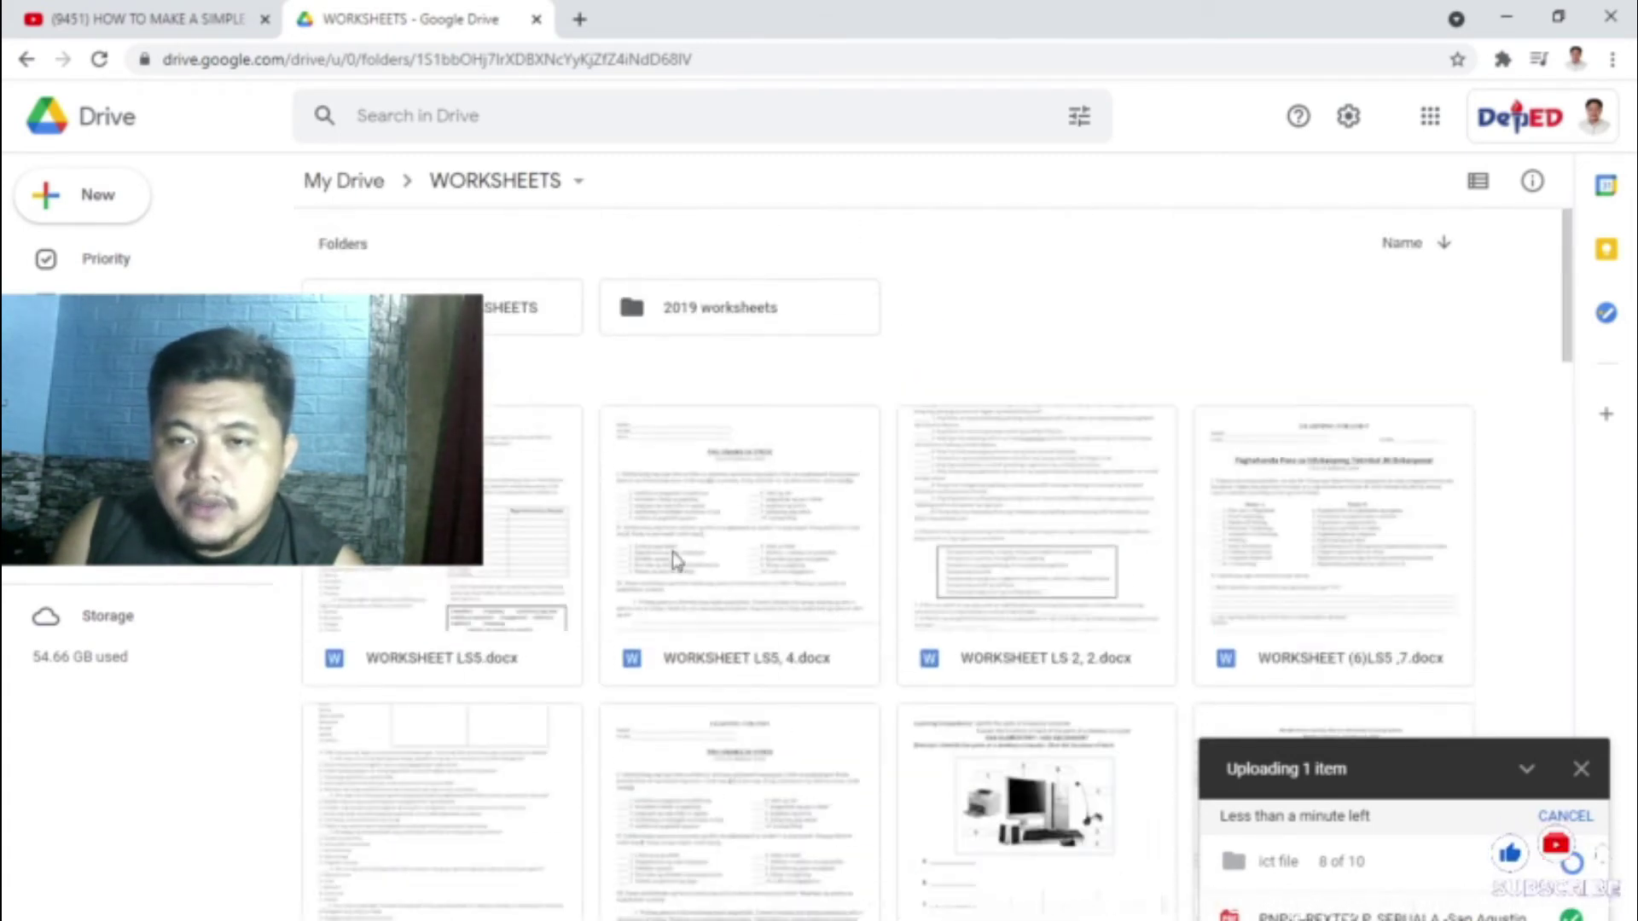
- View the sharing settings and suggested people for WORKSHEET LS5.docx, and close them without sharing
{"action": "left_click", "coordinate": [494, 531]}
{"action": "right_click", "coordinate": [487, 518]}
{"action": "left_click", "coordinate": [427, 503]}
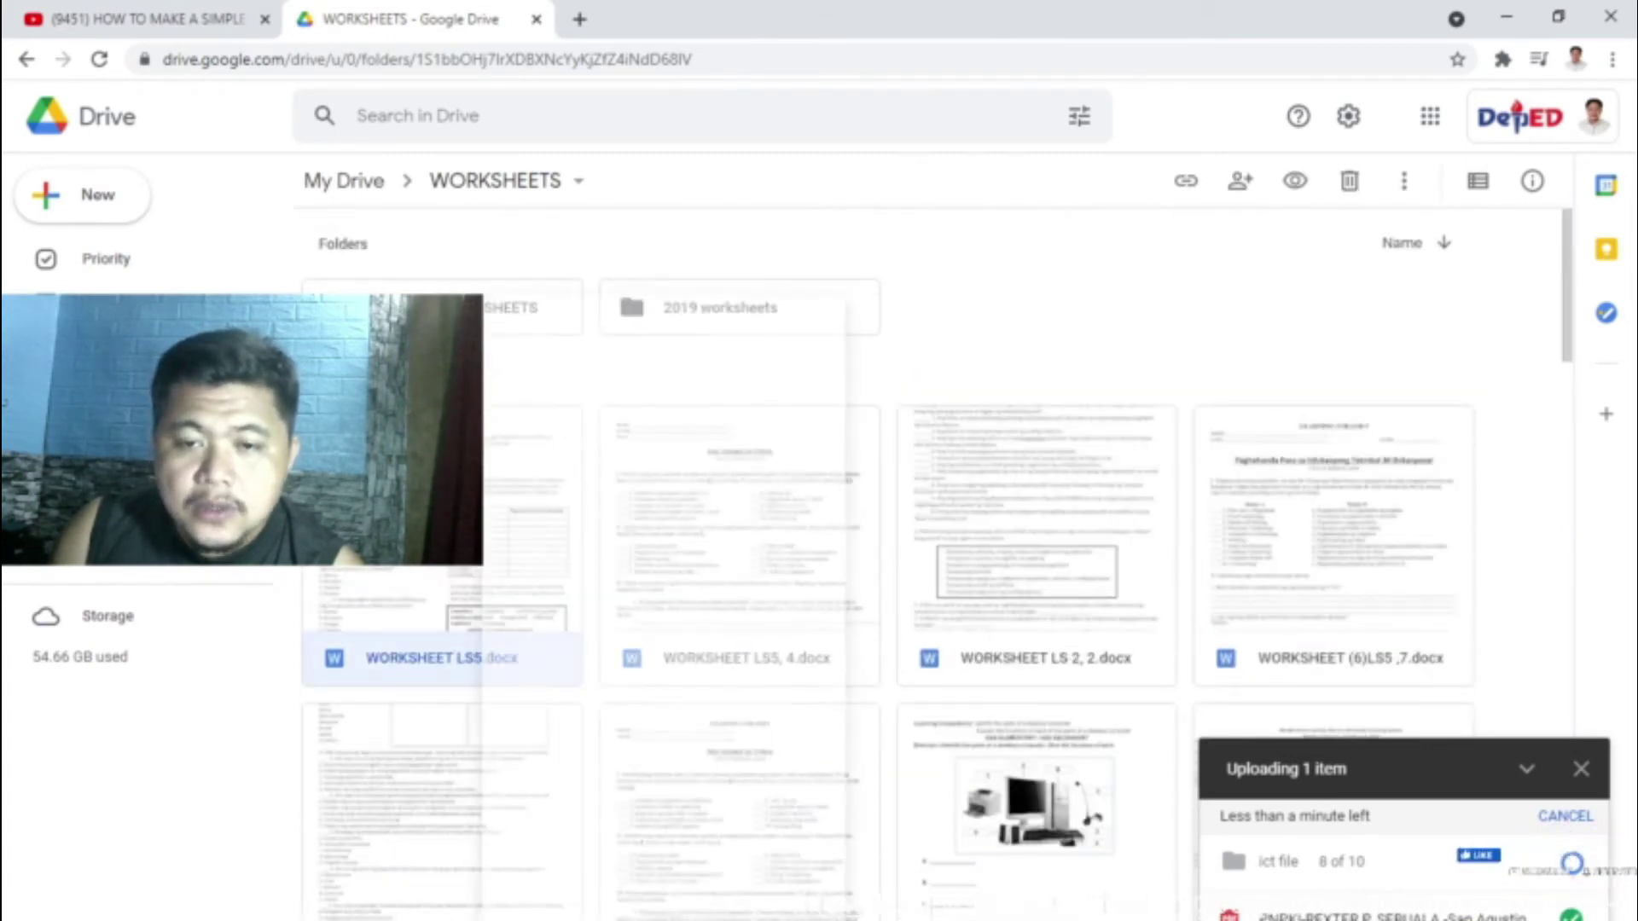
{"action": "right_click", "coordinate": [427, 503]}
{"action": "key", "text": "Escape"}
{"action": "right_click", "coordinate": [451, 312]}
{"action": "key", "text": "Escape"}
{"action": "right_click", "coordinate": [474, 304]}
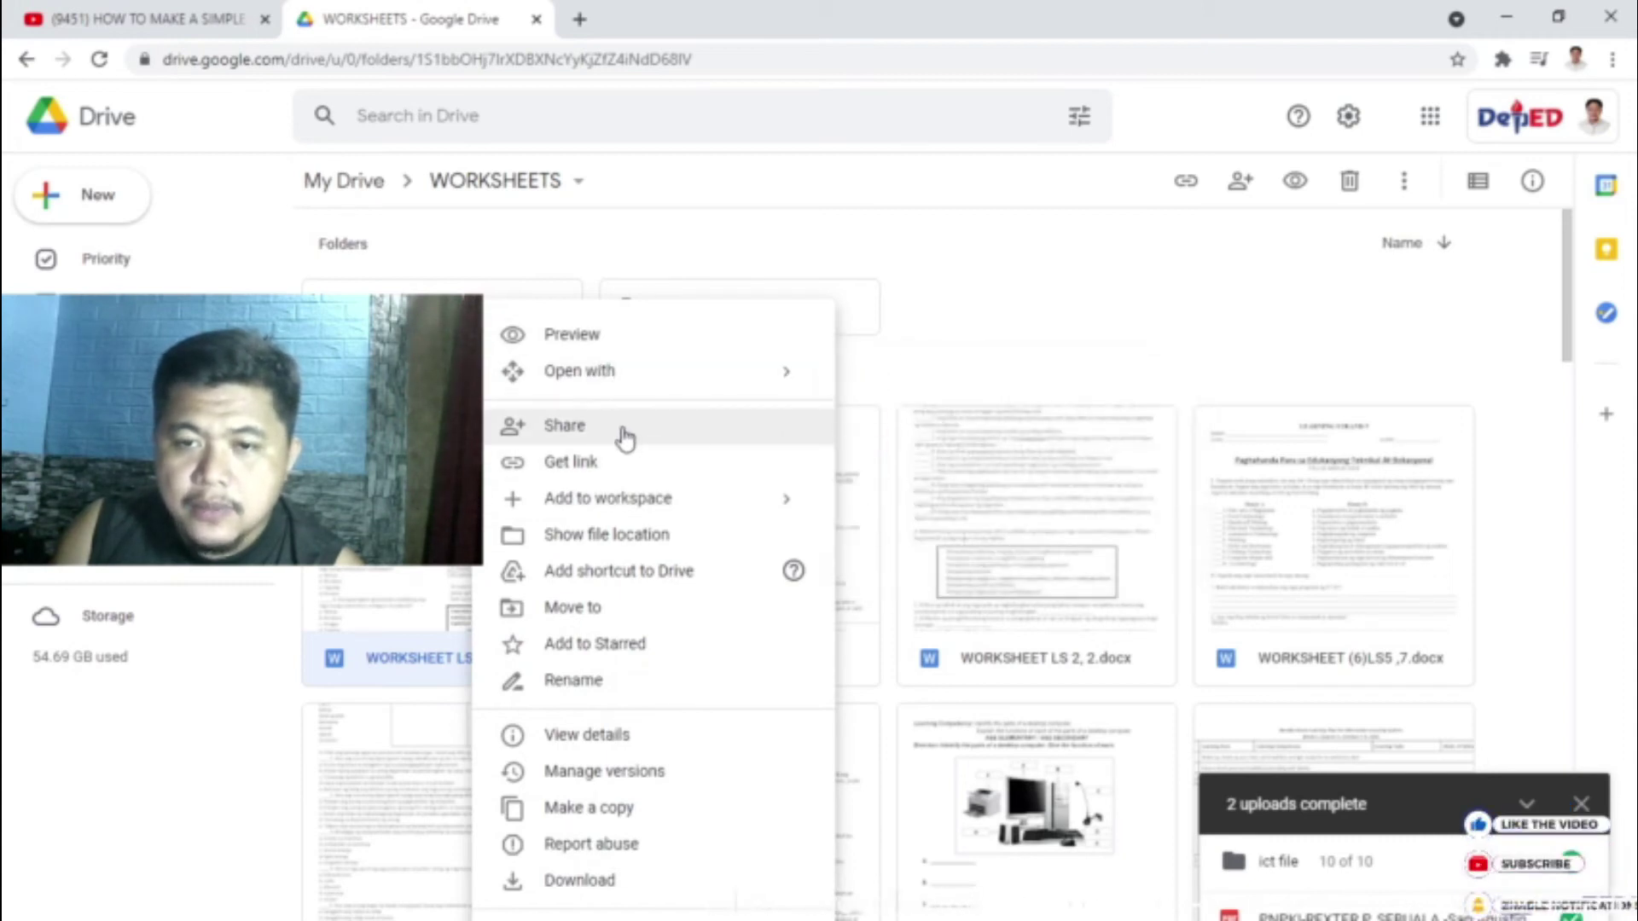
{"action": "left_click", "coordinate": [573, 432]}
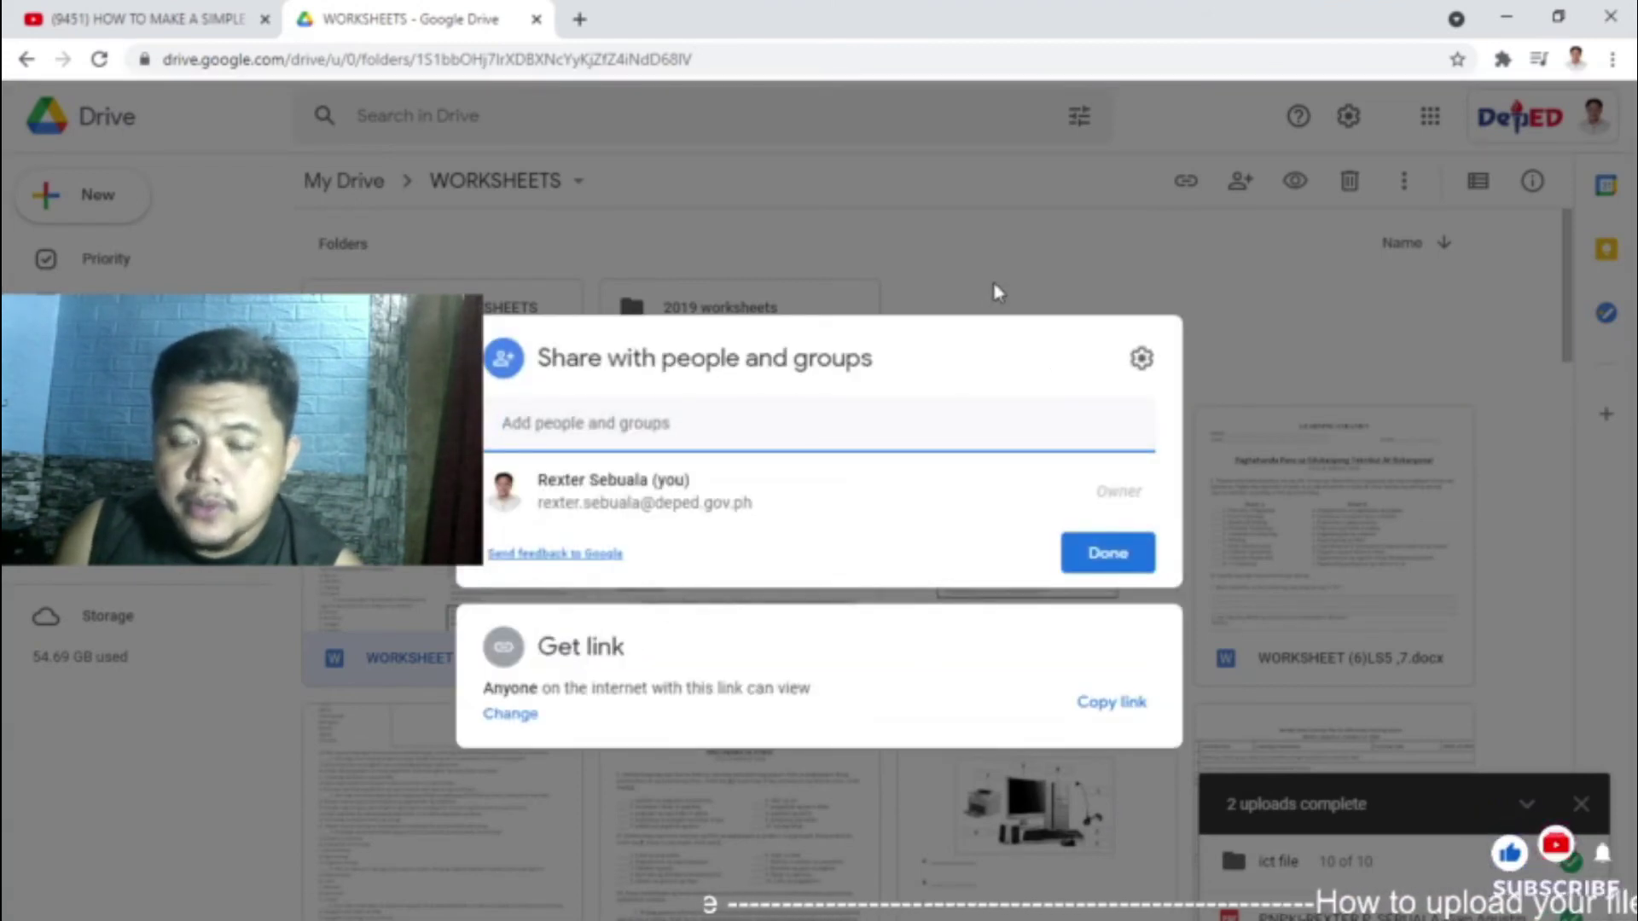
{"action": "left_click", "coordinate": [814, 437]}
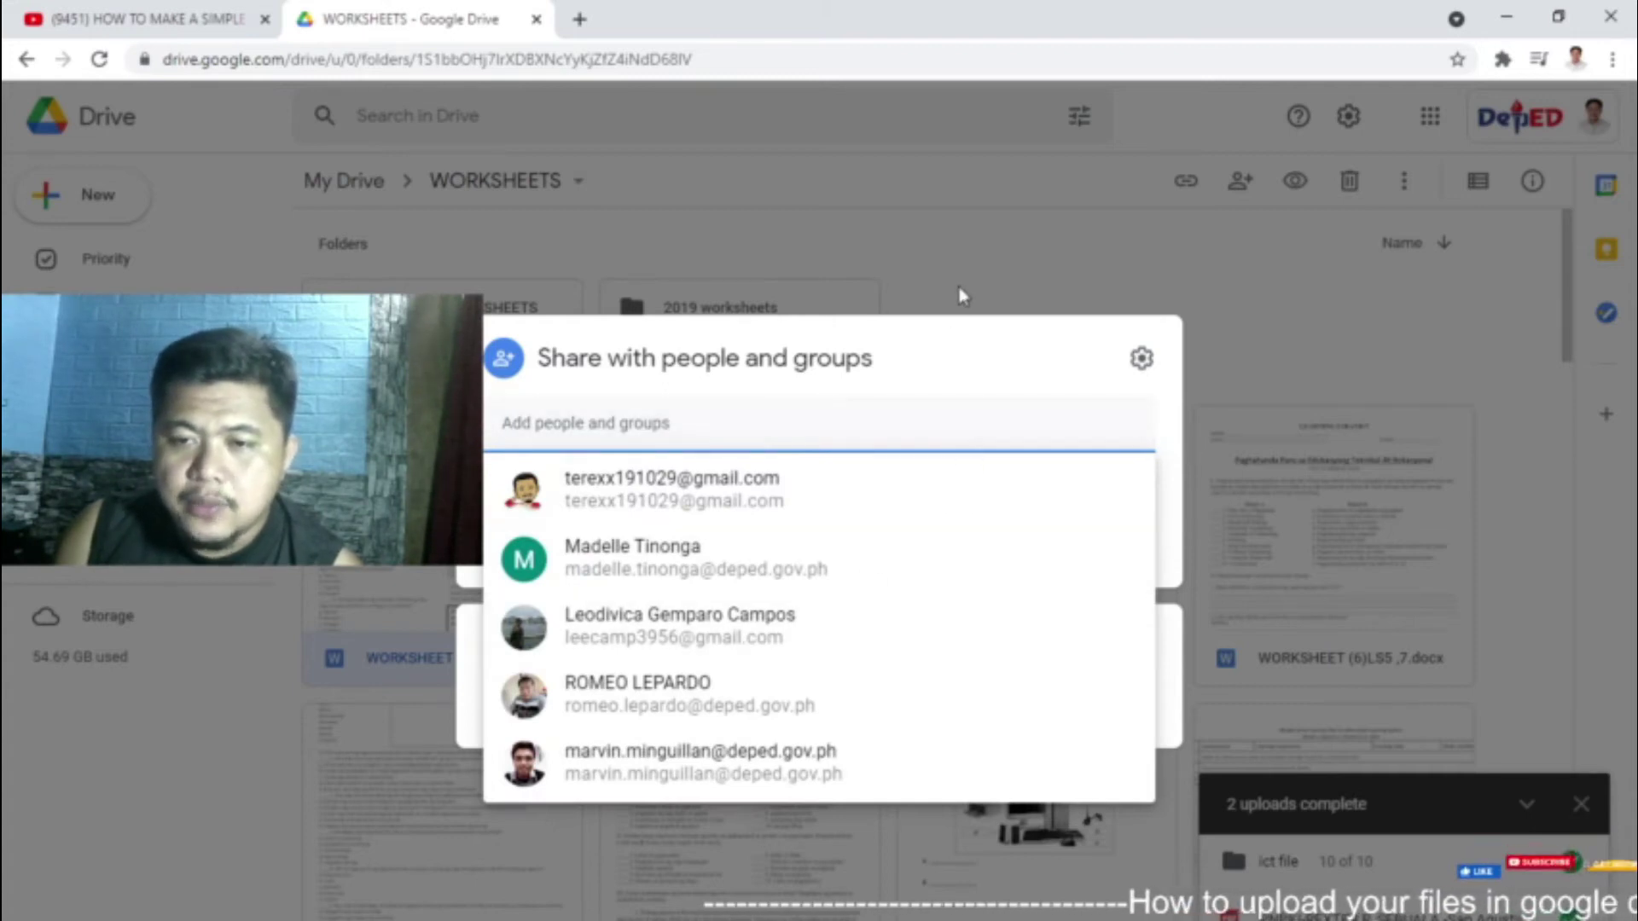
{"action": "key", "text": "Escape"}
- Open the link settings of WORKSHEET LS5.docx and review who can be given access through the link
{"action": "right_click", "coordinate": [486, 499]}
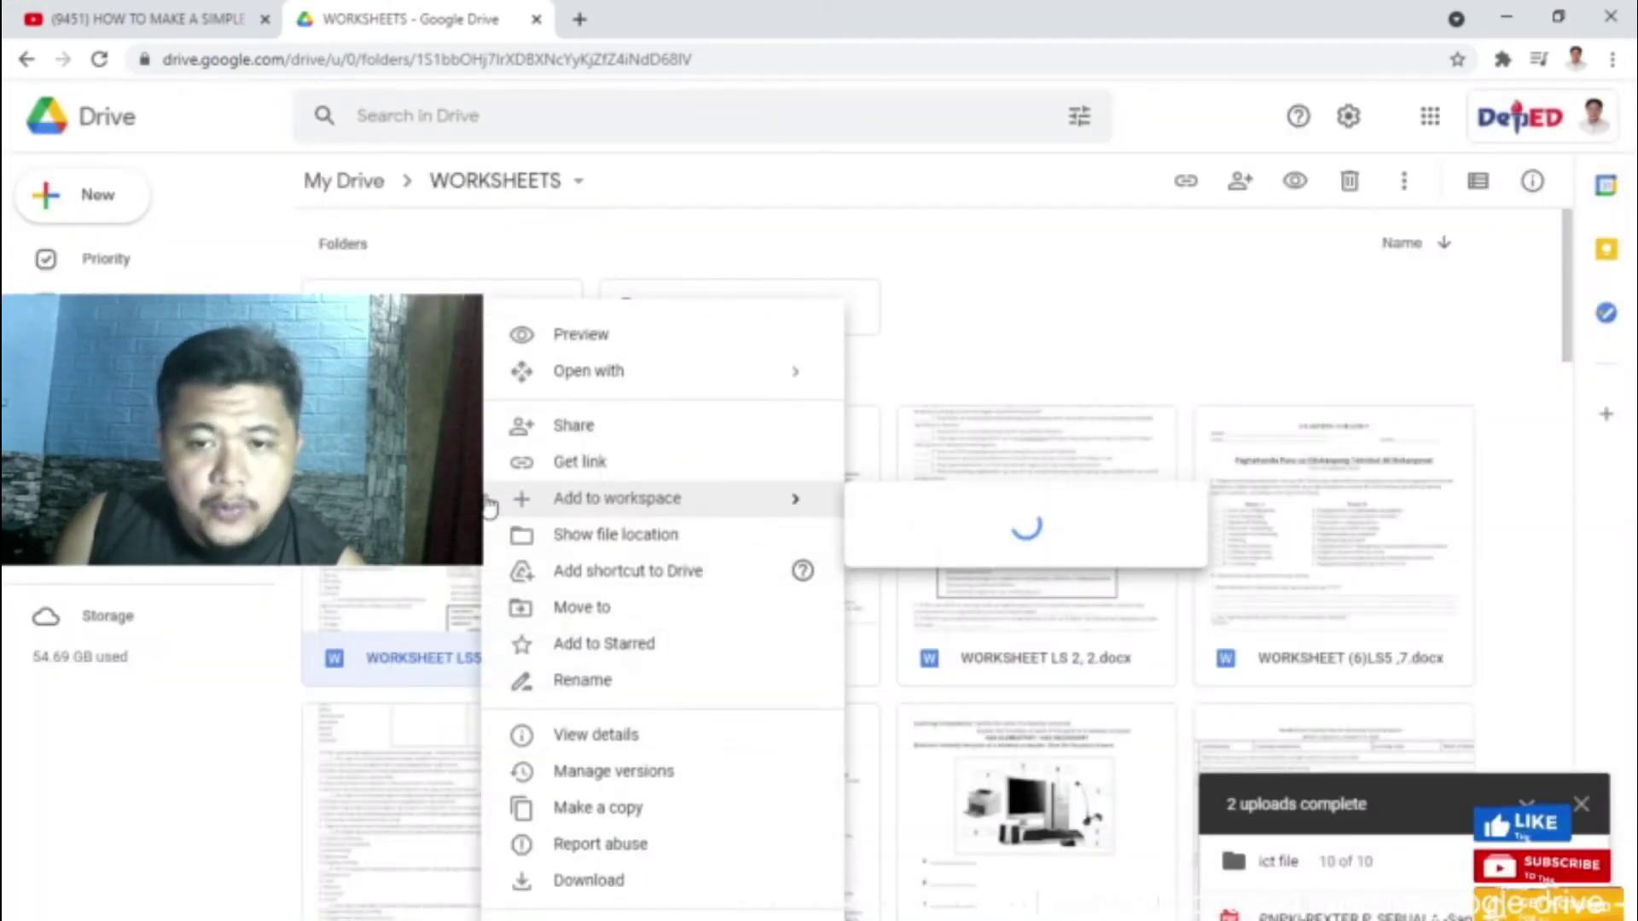
{"action": "left_click", "coordinate": [611, 461]}
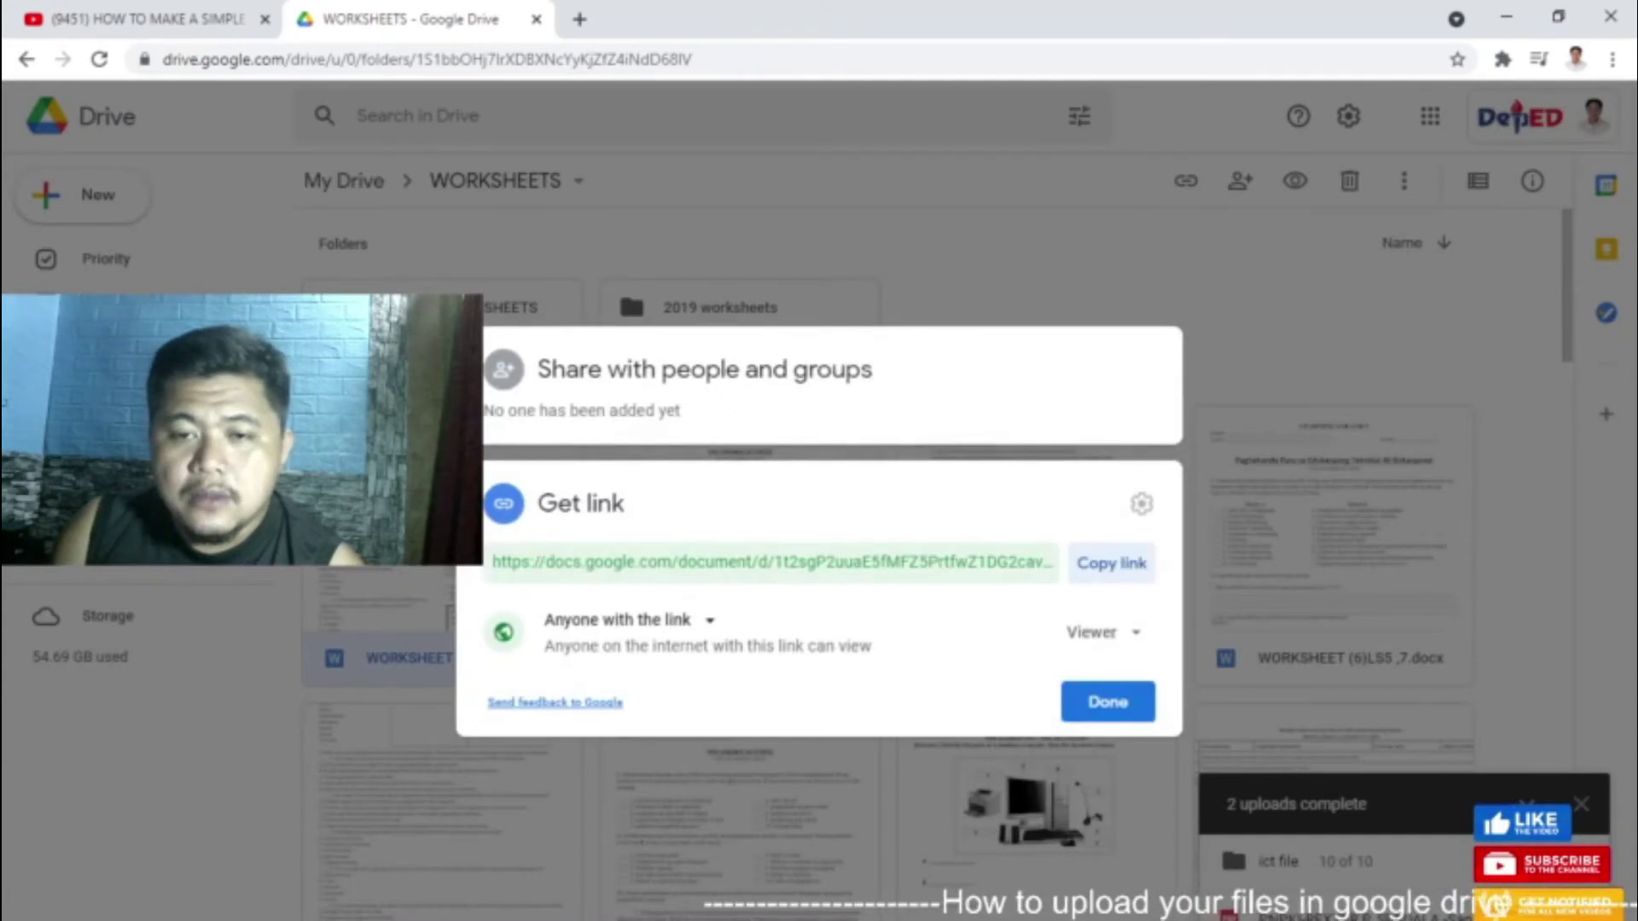
{"action": "key", "text": "Escape"}
{"action": "right_click", "coordinate": [469, 499]}
{"action": "left_click", "coordinate": [594, 467]}
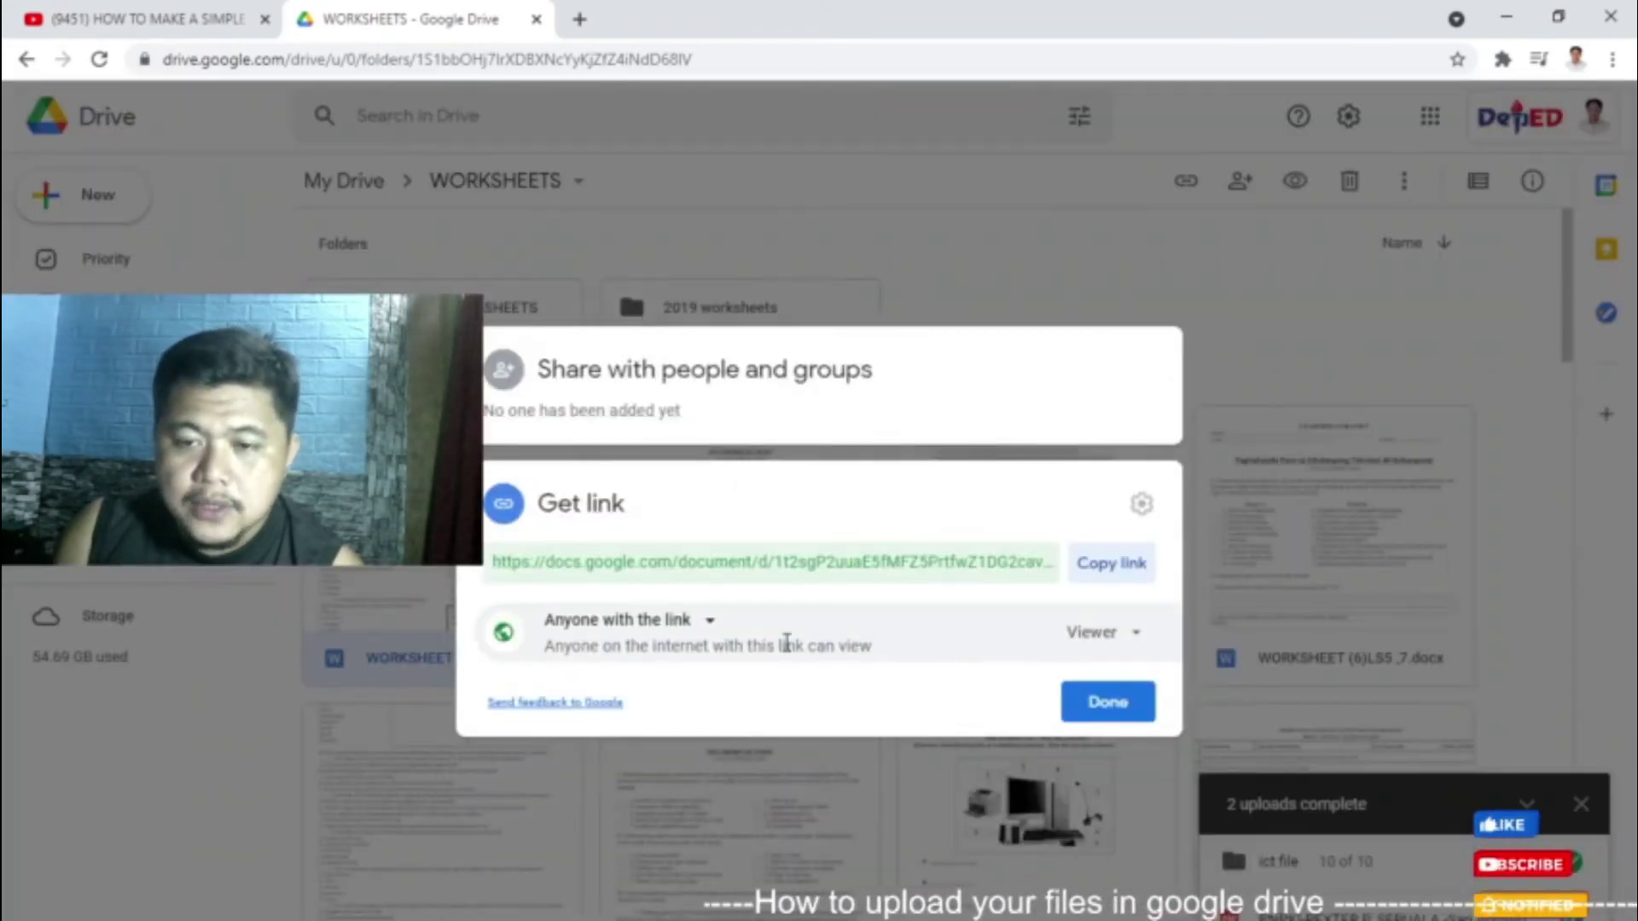
{"action": "left_click", "coordinate": [666, 629]}
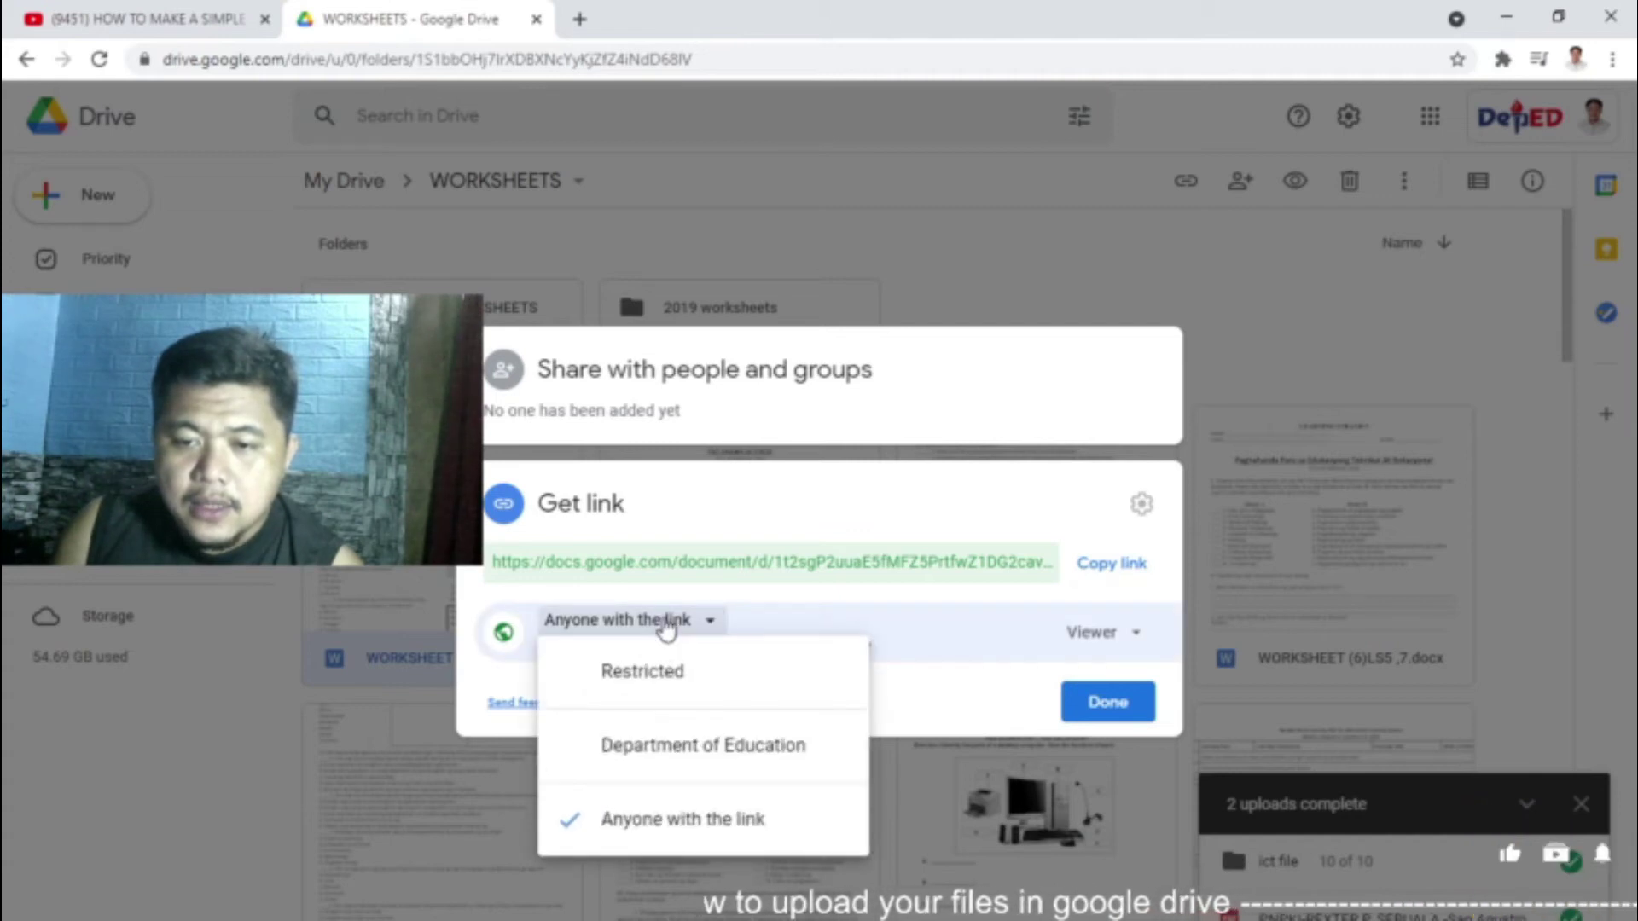
{"action": "left_click", "coordinate": [932, 618]}
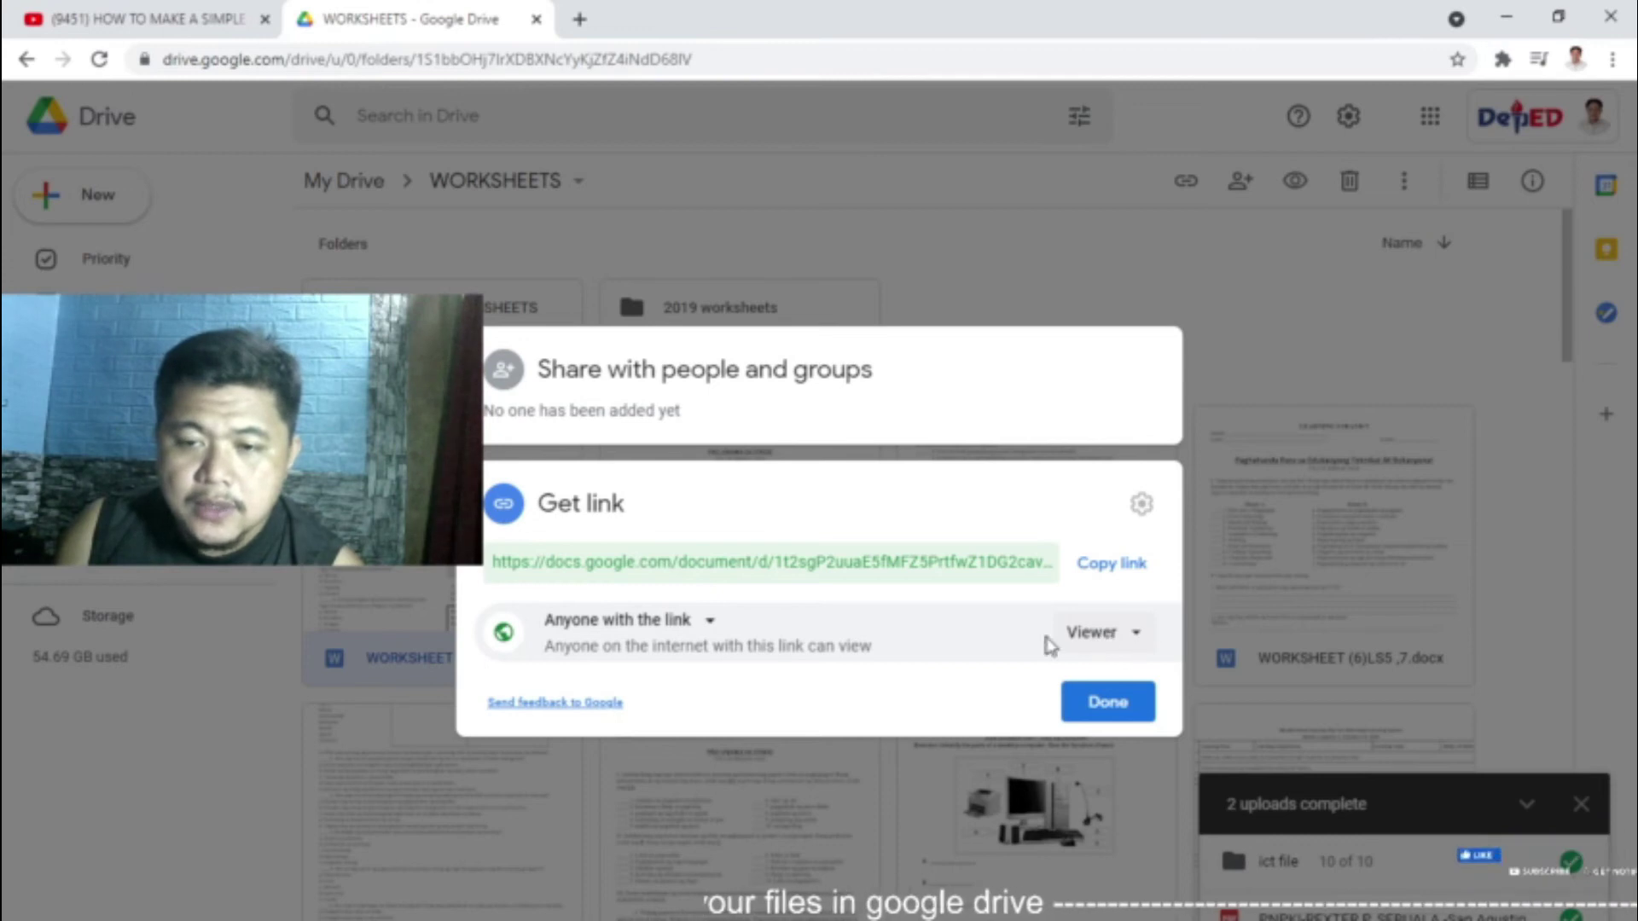
- Switch the link access of WORKSHEET LS5.docx to Restricted, and restore it to Anyone with the link
{"action": "left_click", "coordinate": [692, 630]}
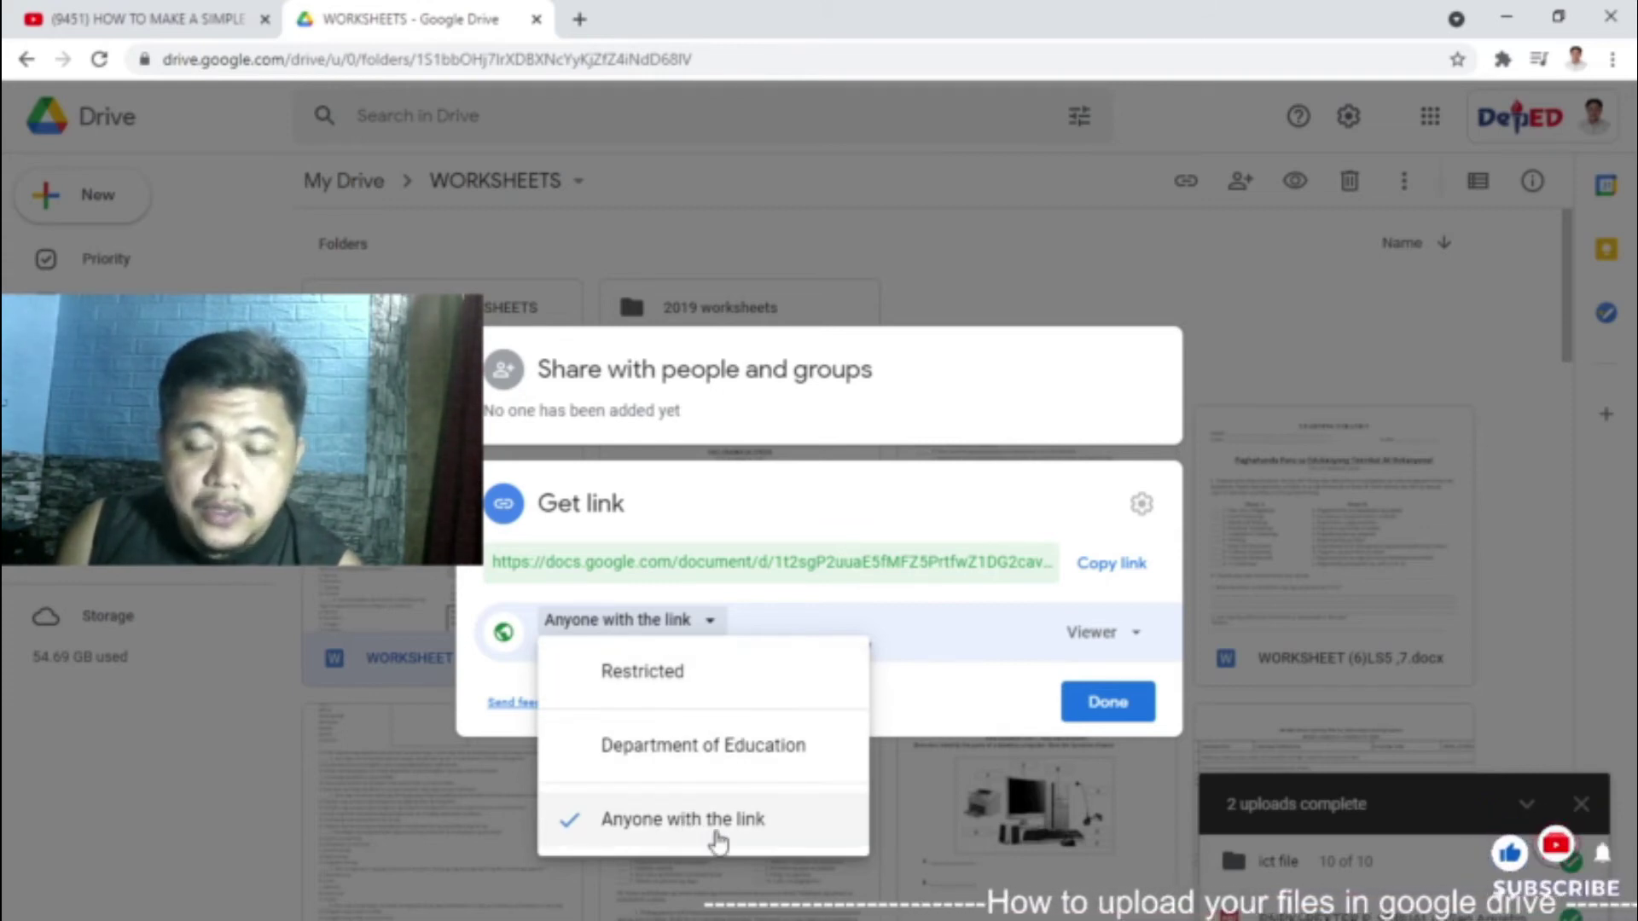
{"action": "left_click", "coordinate": [658, 680]}
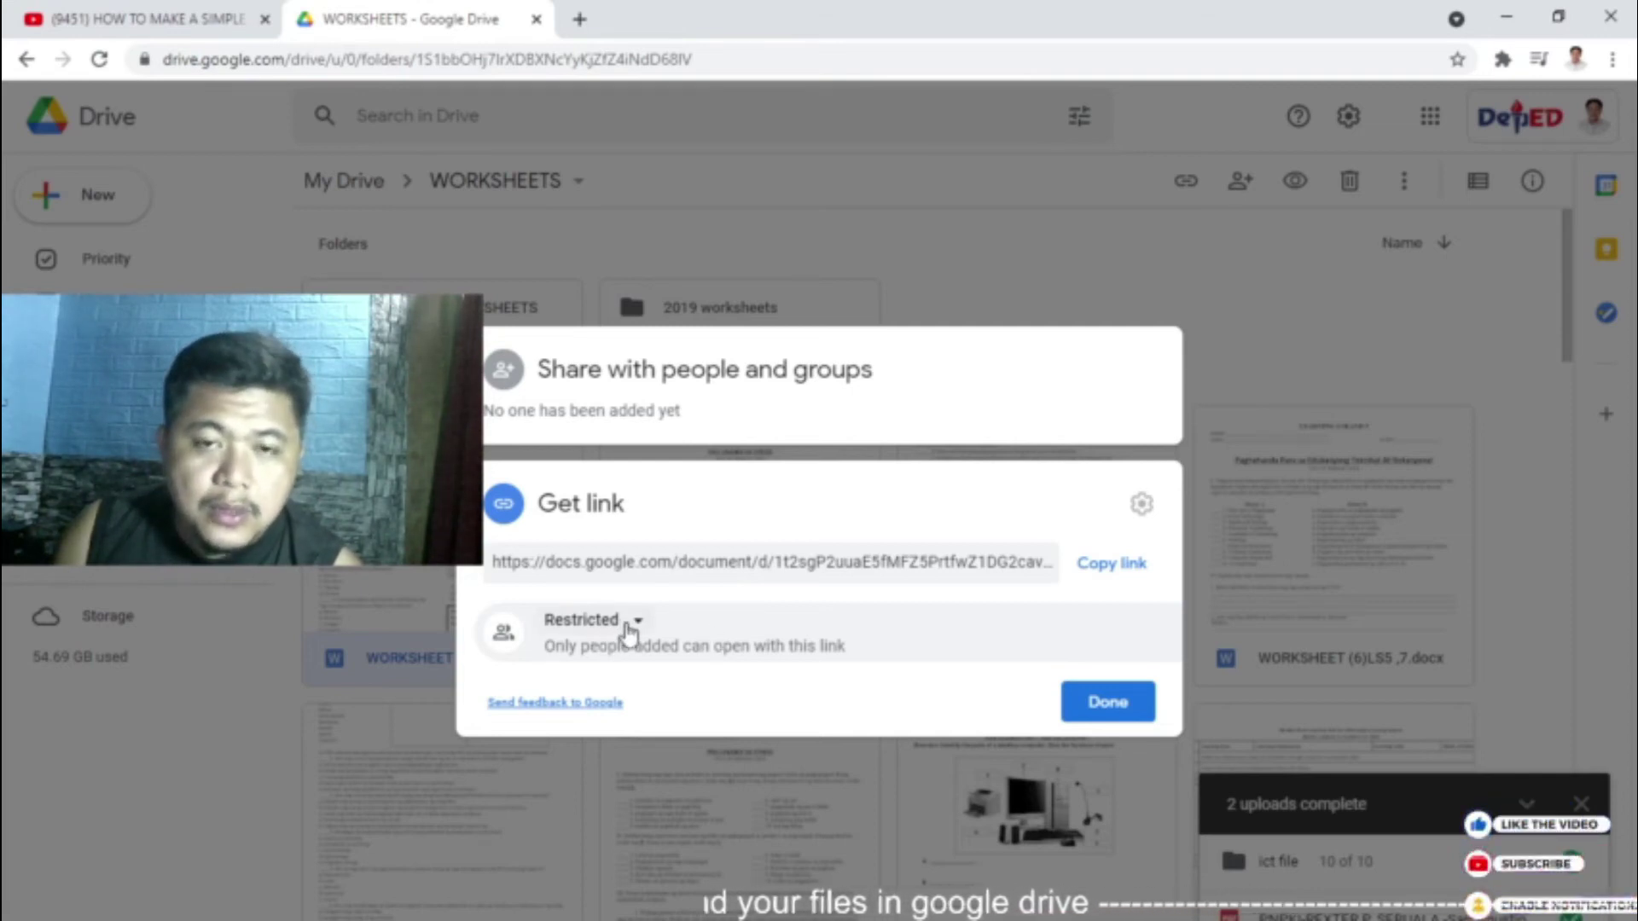
{"action": "left_click", "coordinate": [629, 633]}
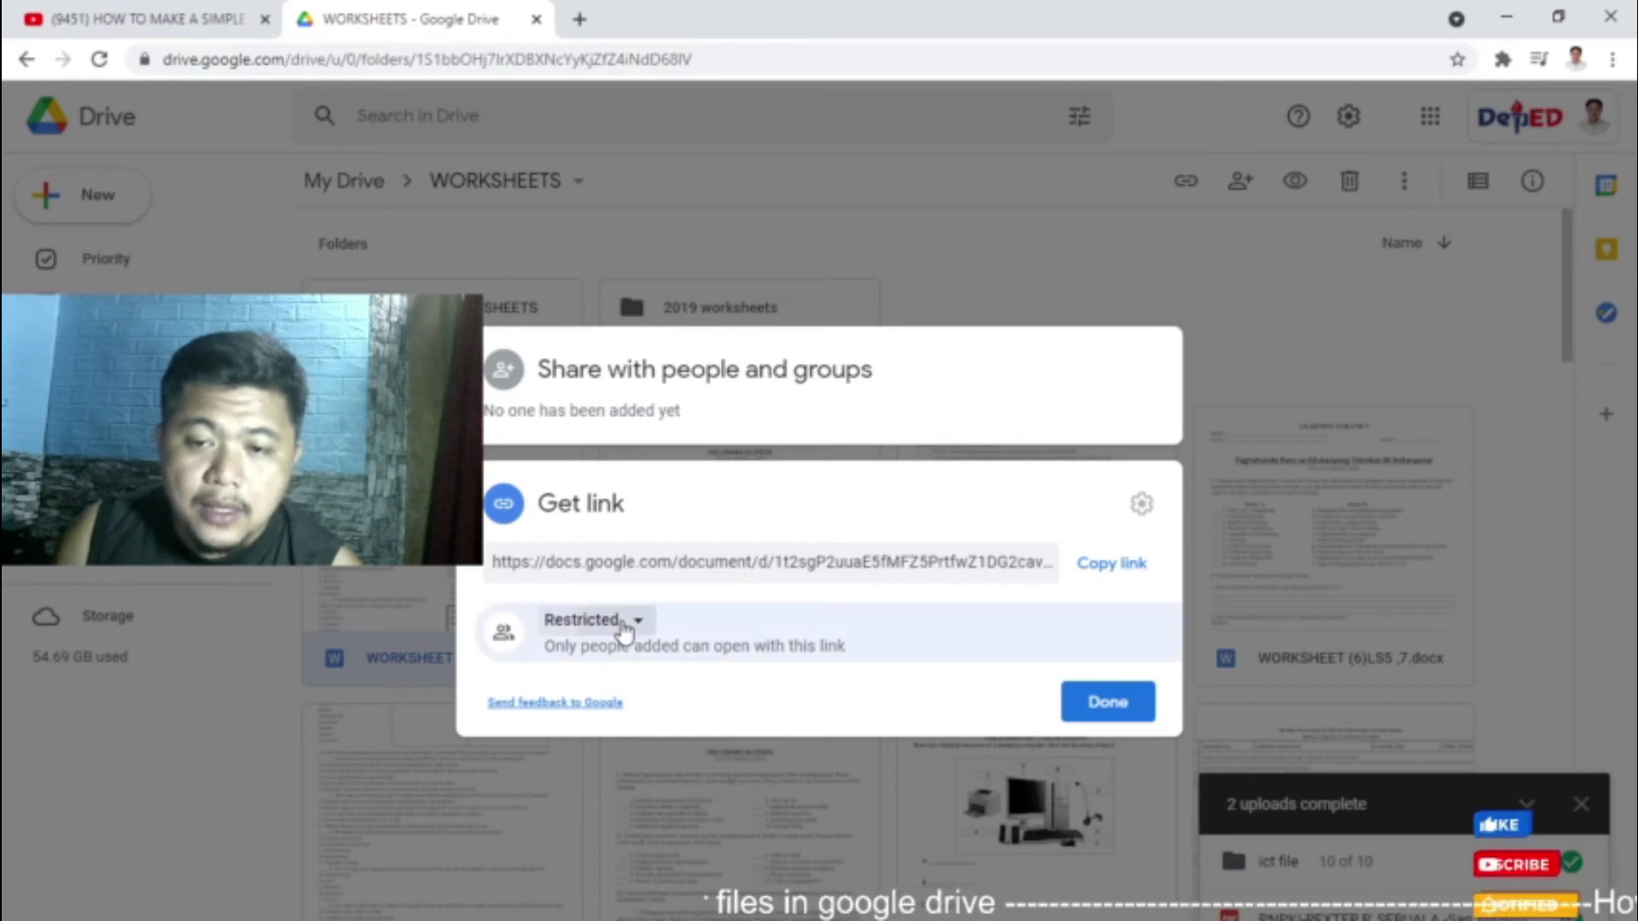
{"action": "left_click", "coordinate": [674, 824]}
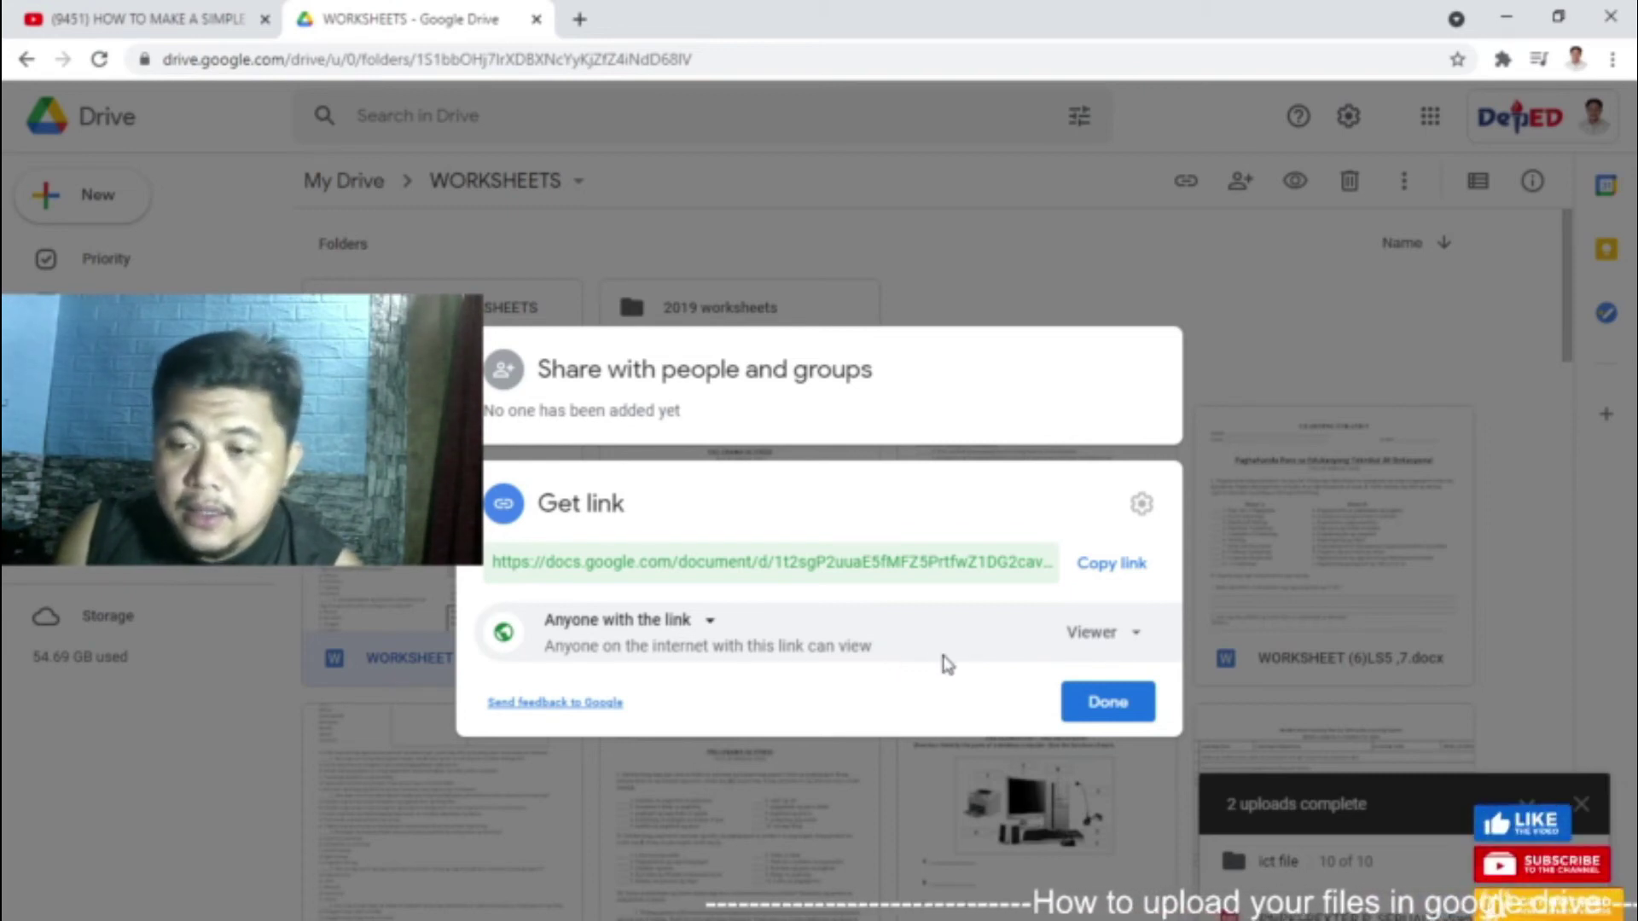
- Review the link's role and general access options once more, and finish with access left at Anyone with the link
{"action": "left_click", "coordinate": [1073, 638]}
{"action": "left_click", "coordinate": [693, 640]}
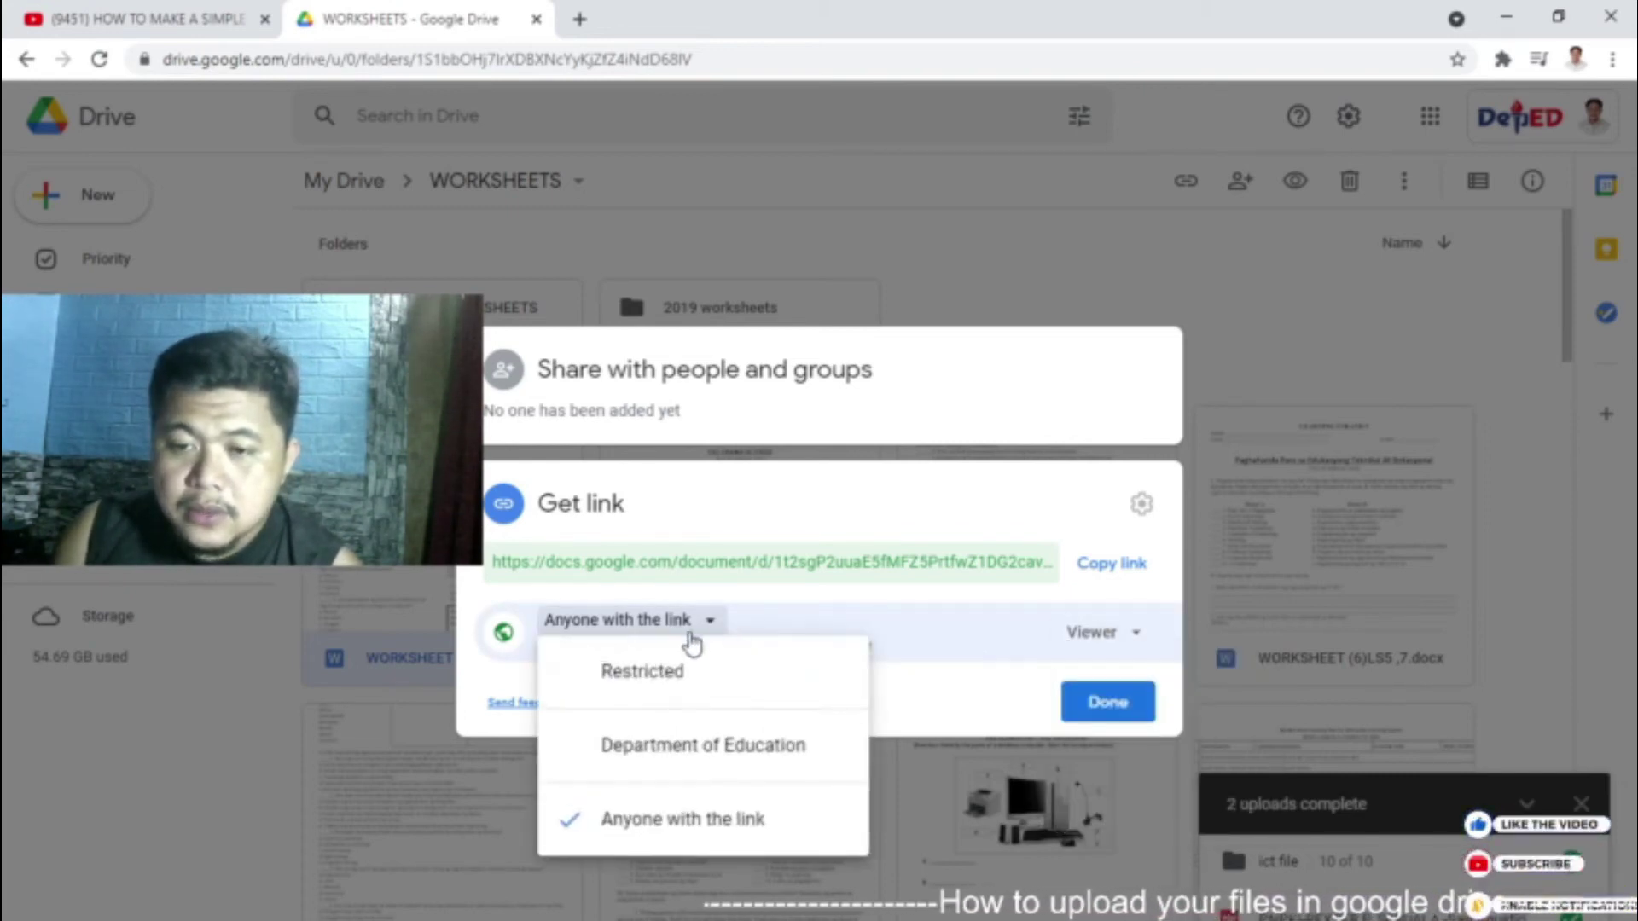
{"action": "left_click", "coordinate": [837, 616]}
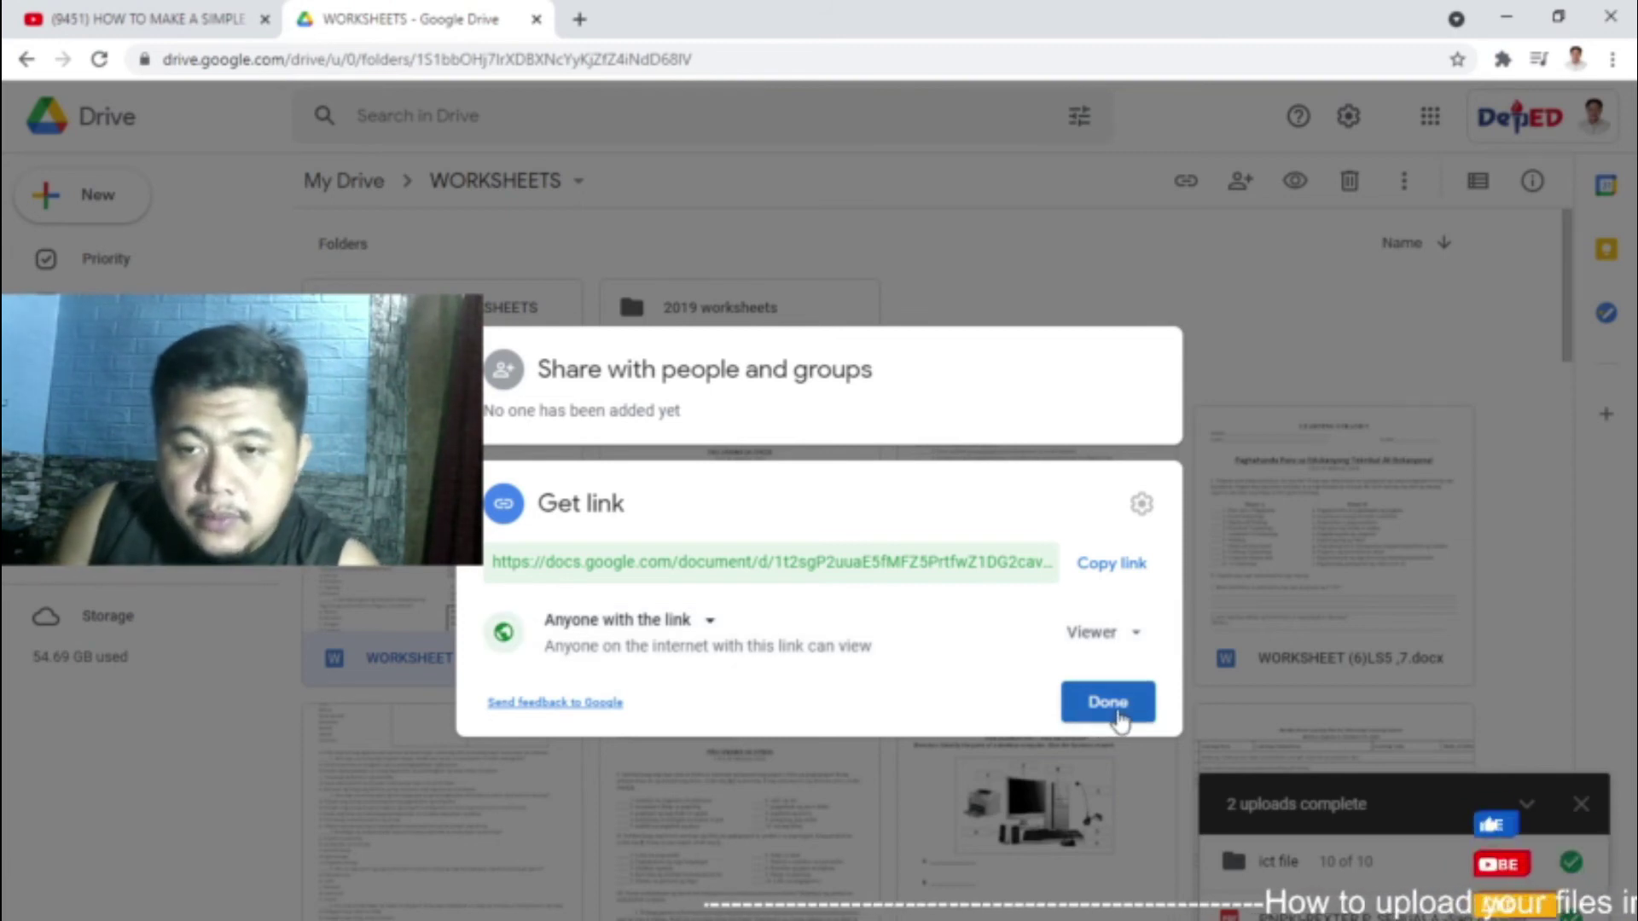
{"action": "left_click", "coordinate": [1113, 708]}
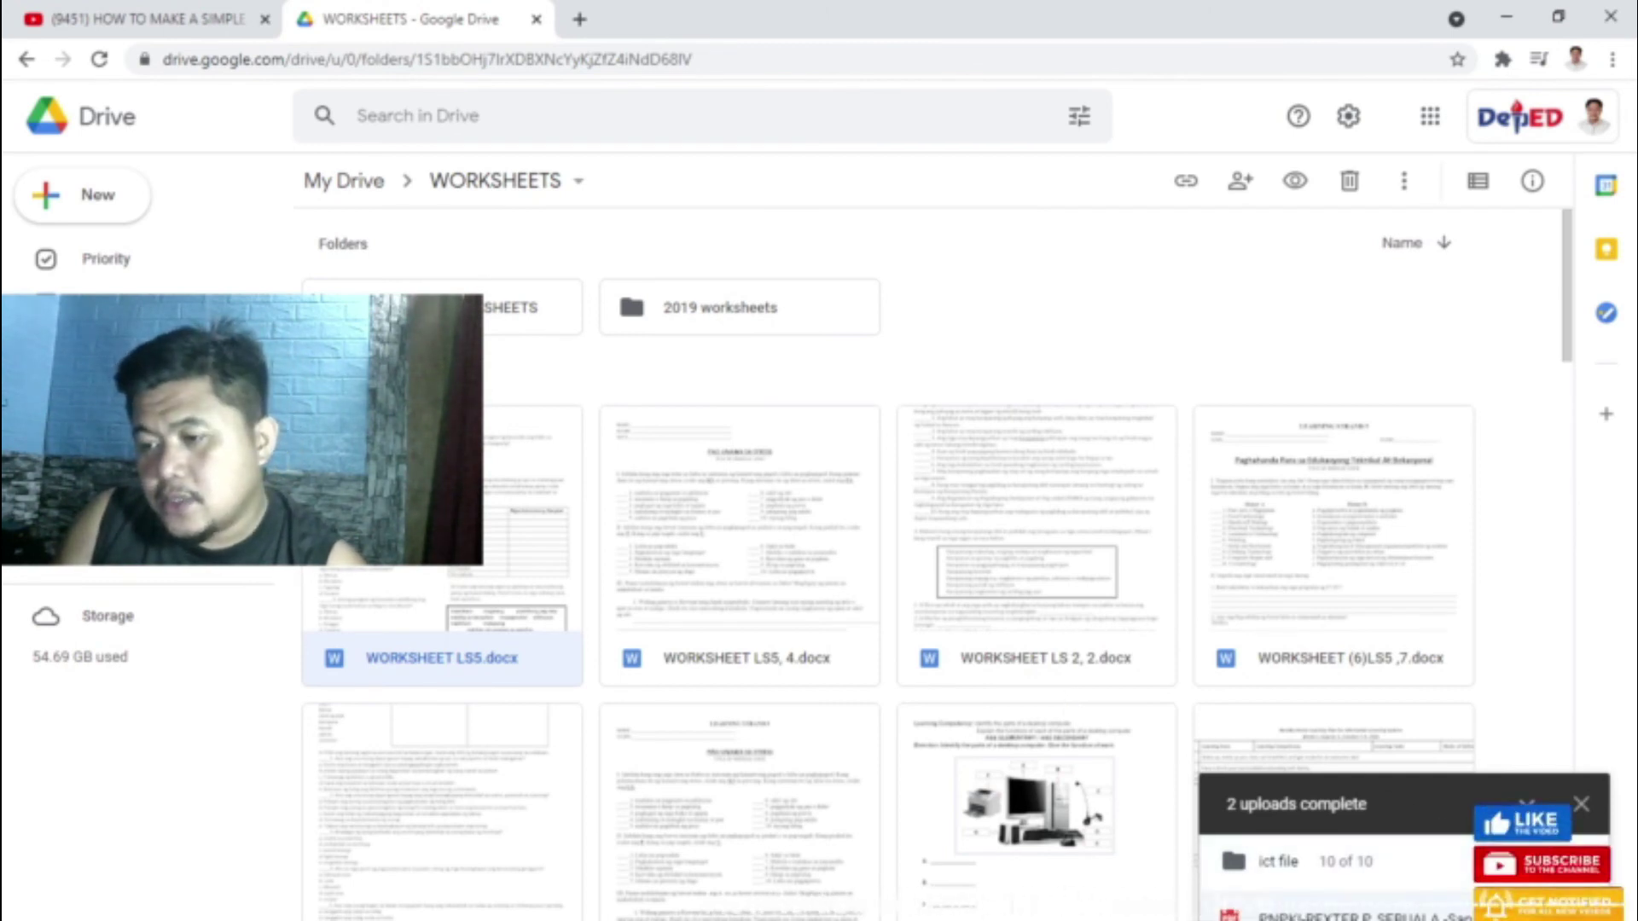
- Dismiss the upload status notice and look through the files in the WORKSHEETS folder
{"action": "left_click", "coordinate": [1581, 804]}
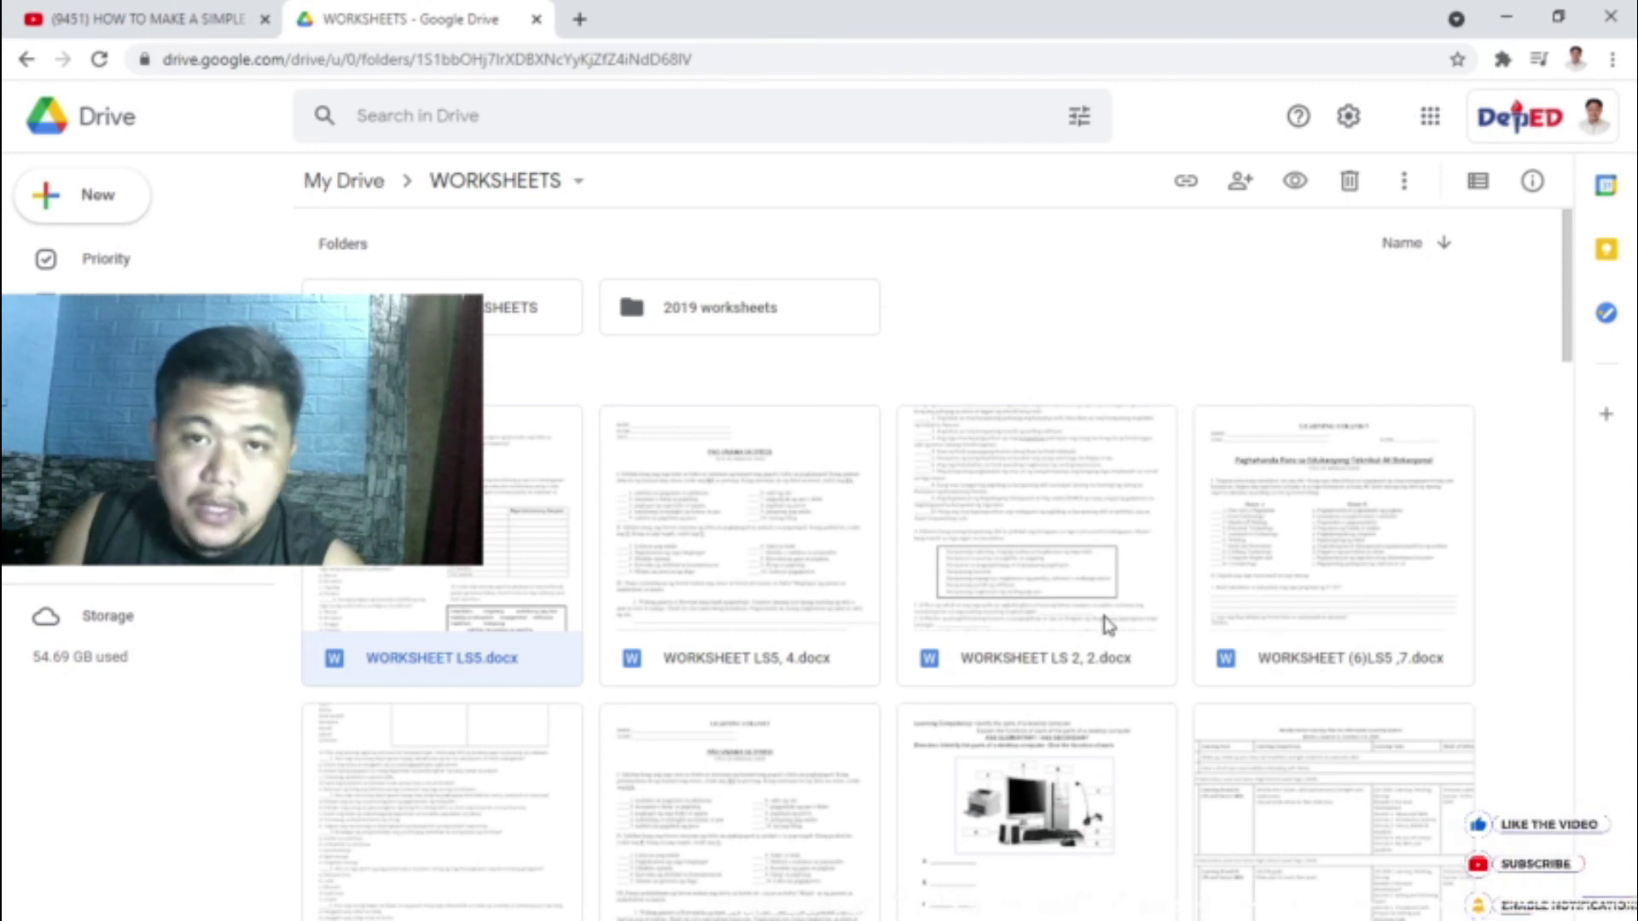
{"action": "scroll", "coordinate": [1101, 682], "scroll_direction": "down", "scroll_amount": 5}
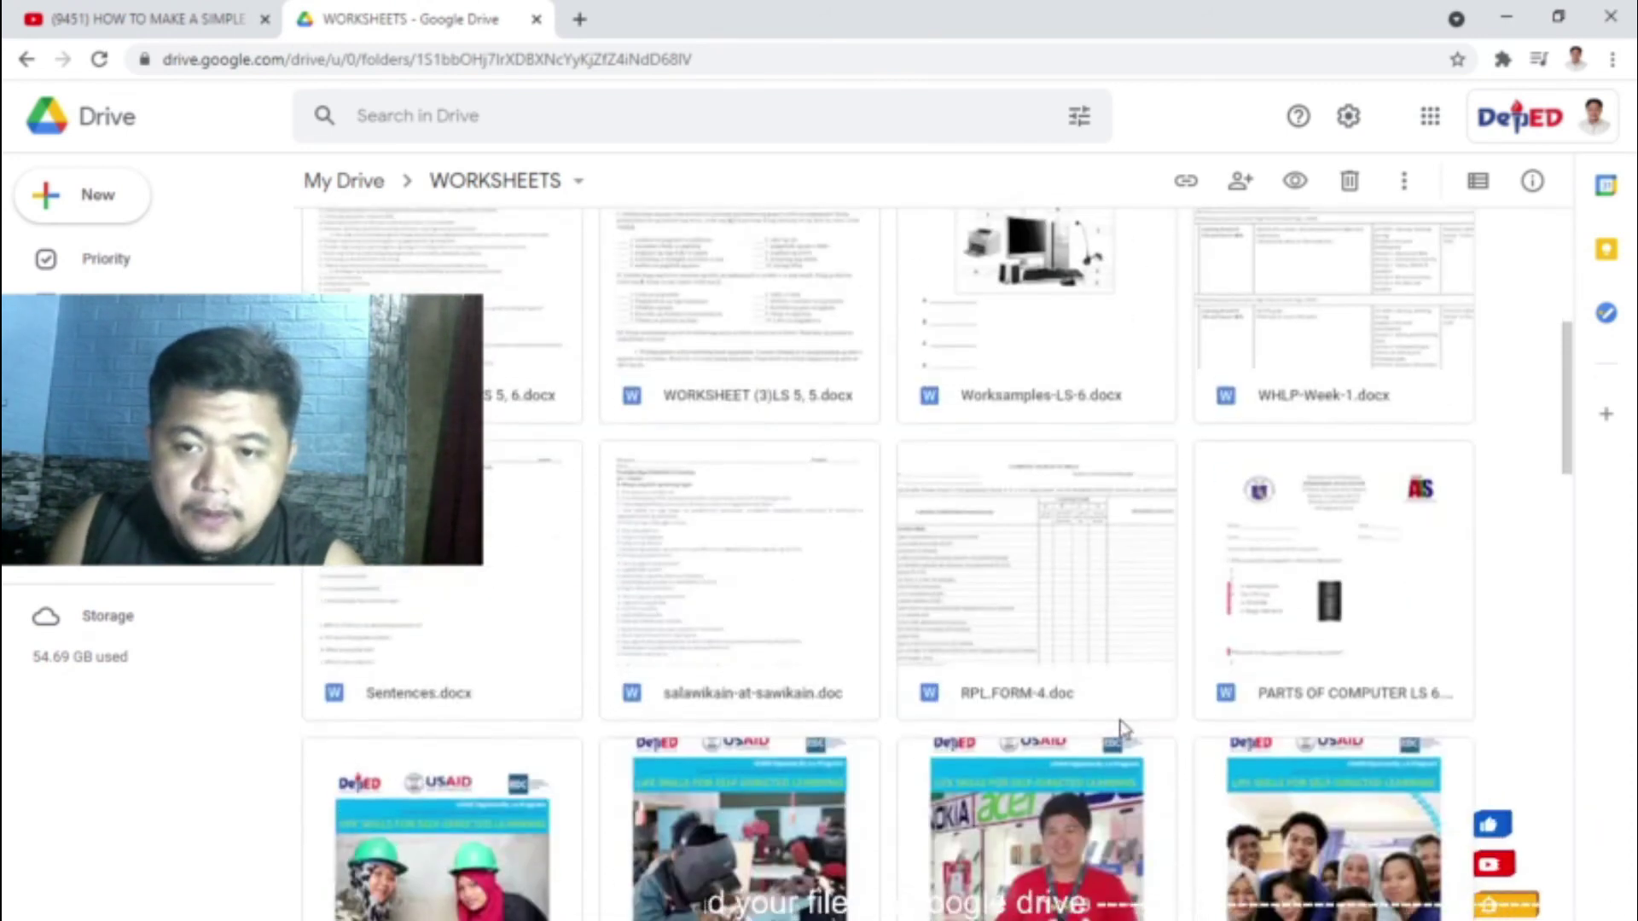
{"action": "scroll", "coordinate": [976, 603], "scroll_direction": "up", "scroll_amount": 5}
{"action": "scroll", "coordinate": [1028, 674], "scroll_direction": "down", "scroll_amount": 6}
{"action": "scroll", "coordinate": [1028, 673], "scroll_direction": "down", "scroll_amount": 2}
{"action": "scroll", "coordinate": [1160, 708], "scroll_direction": "up", "scroll_amount": 8}
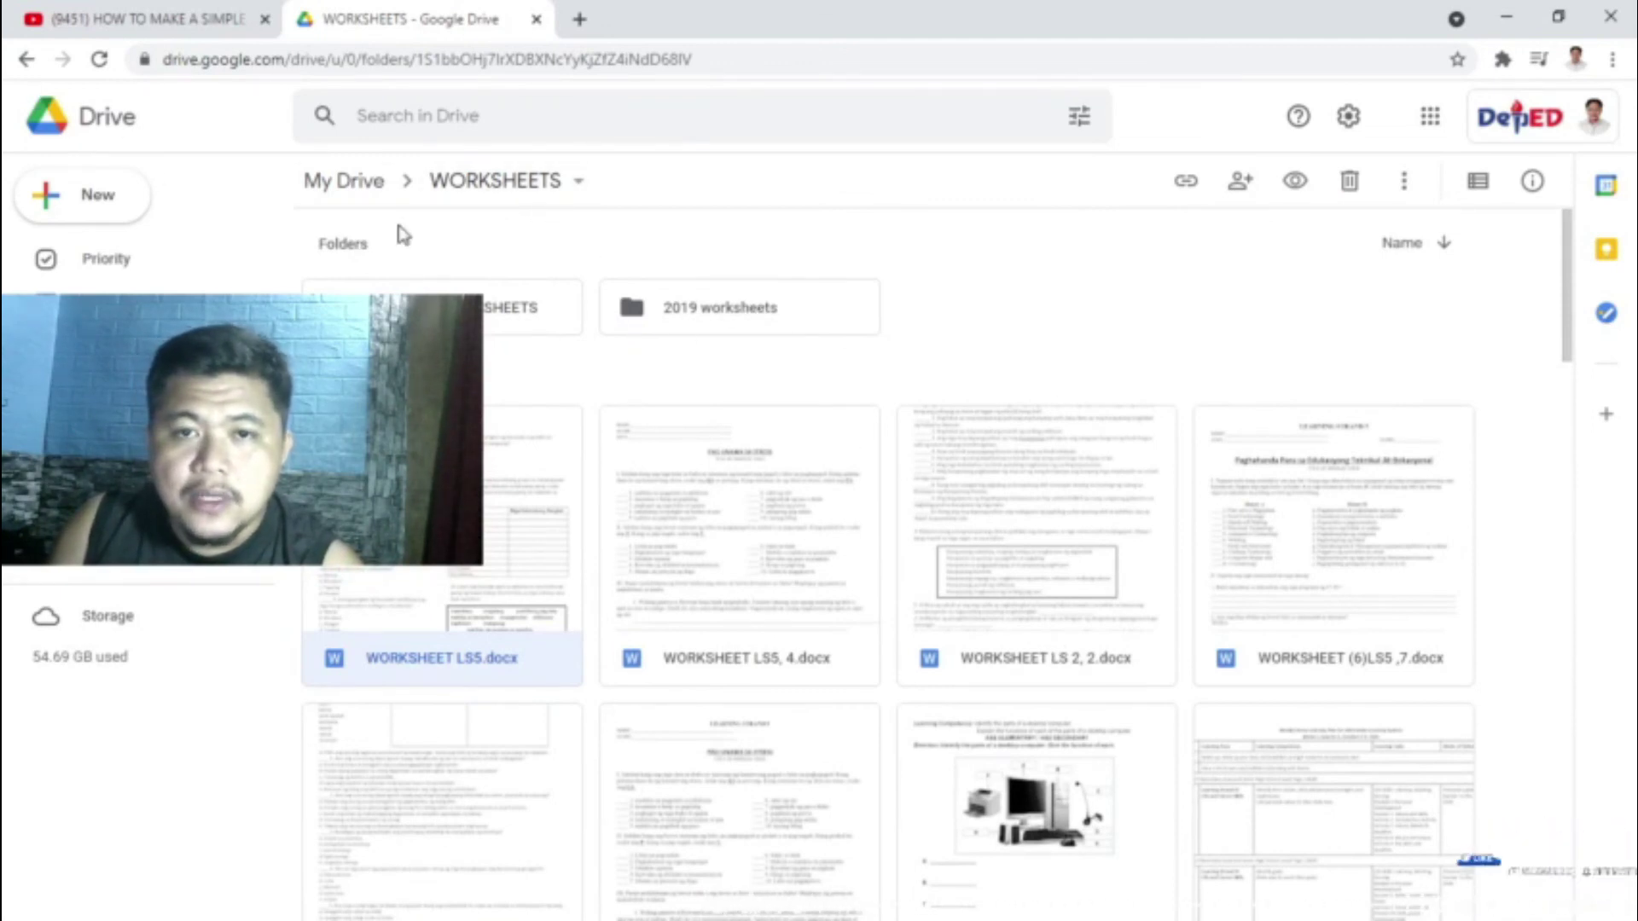
- Return to My Drive, and find and select the uploaded "ict file" folder among the folders
{"action": "left_click", "coordinate": [344, 181]}
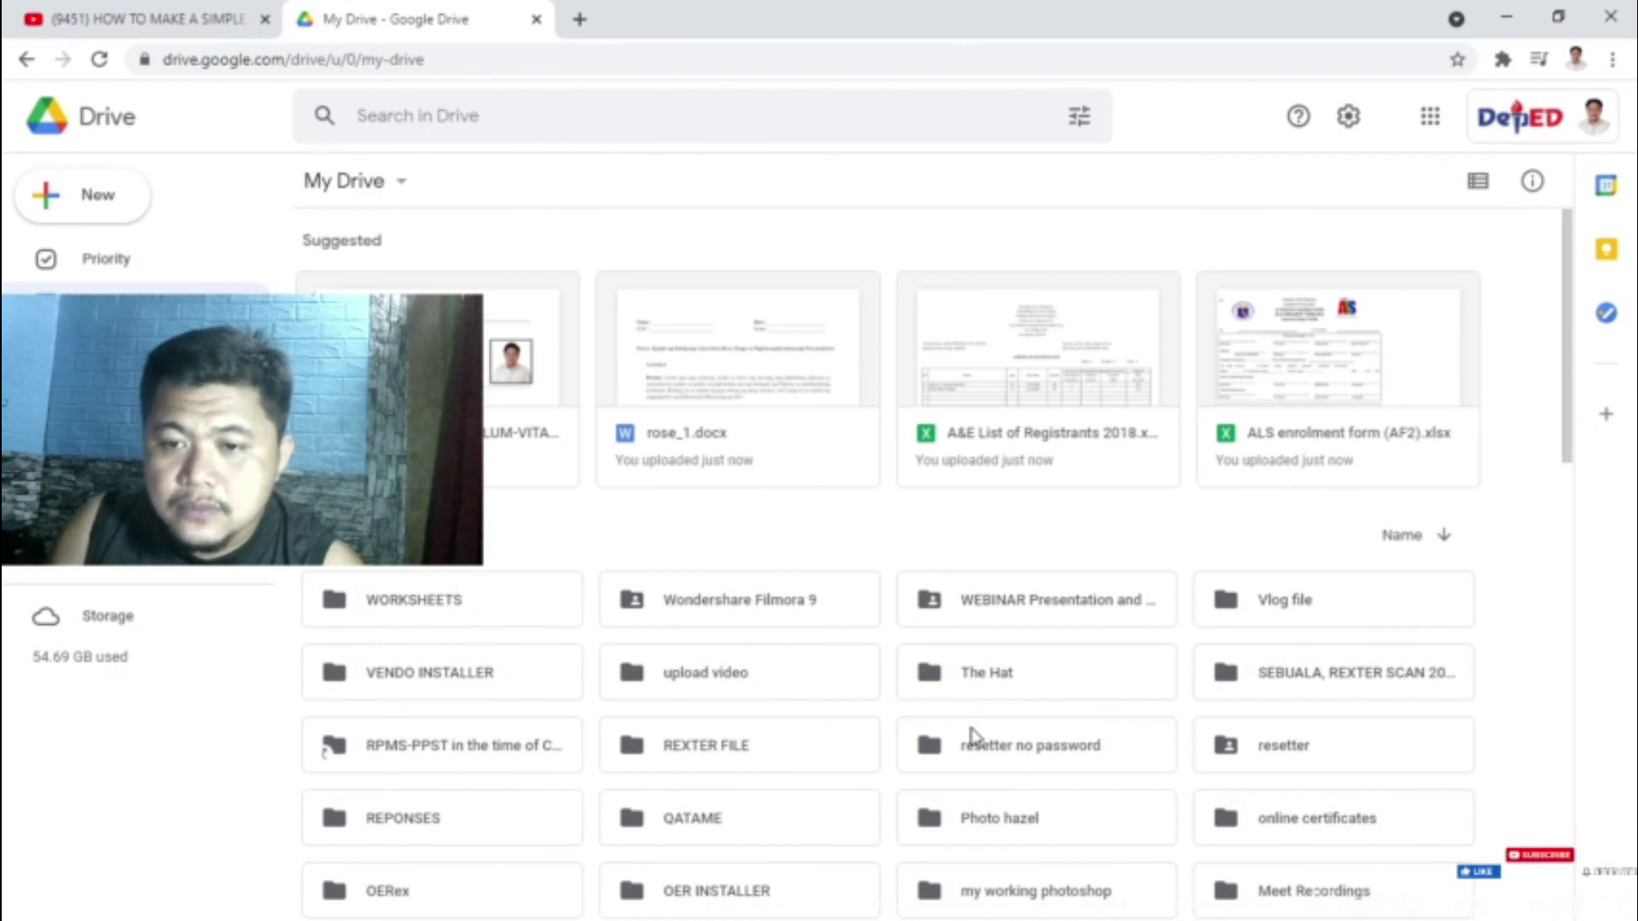
{"action": "scroll", "coordinate": [613, 474], "scroll_direction": "down", "scroll_amount": 3}
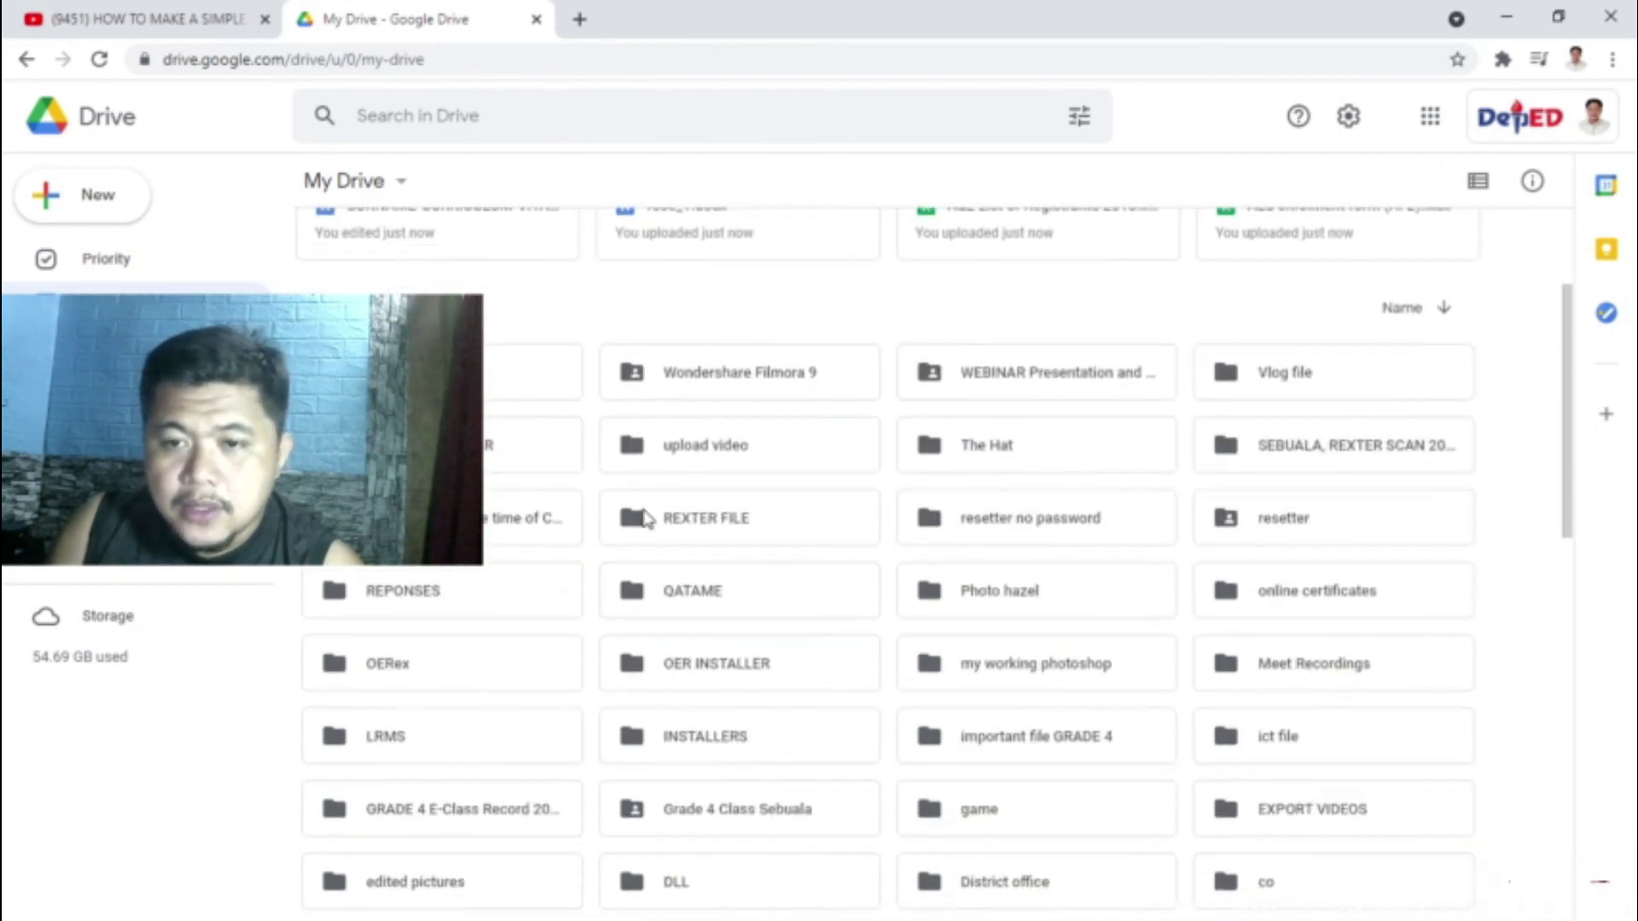
{"action": "scroll", "coordinate": [1322, 686], "scroll_direction": "down", "scroll_amount": 2}
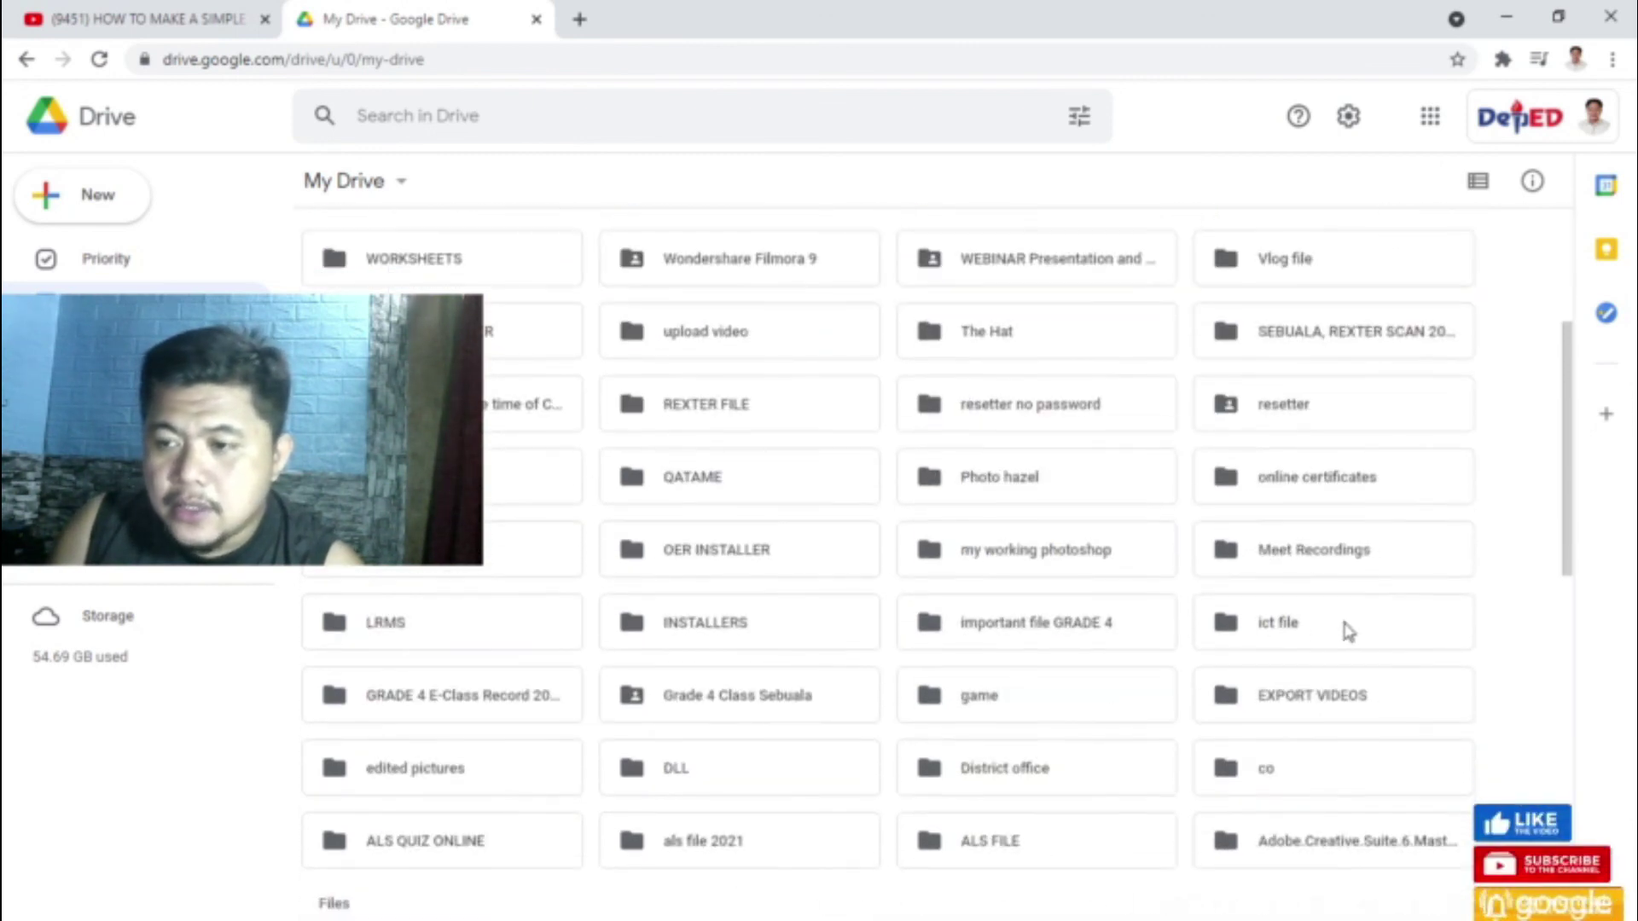
{"action": "left_click", "coordinate": [1382, 638]}
{"action": "scroll", "coordinate": [941, 642], "scroll_direction": "up", "scroll_amount": 5}
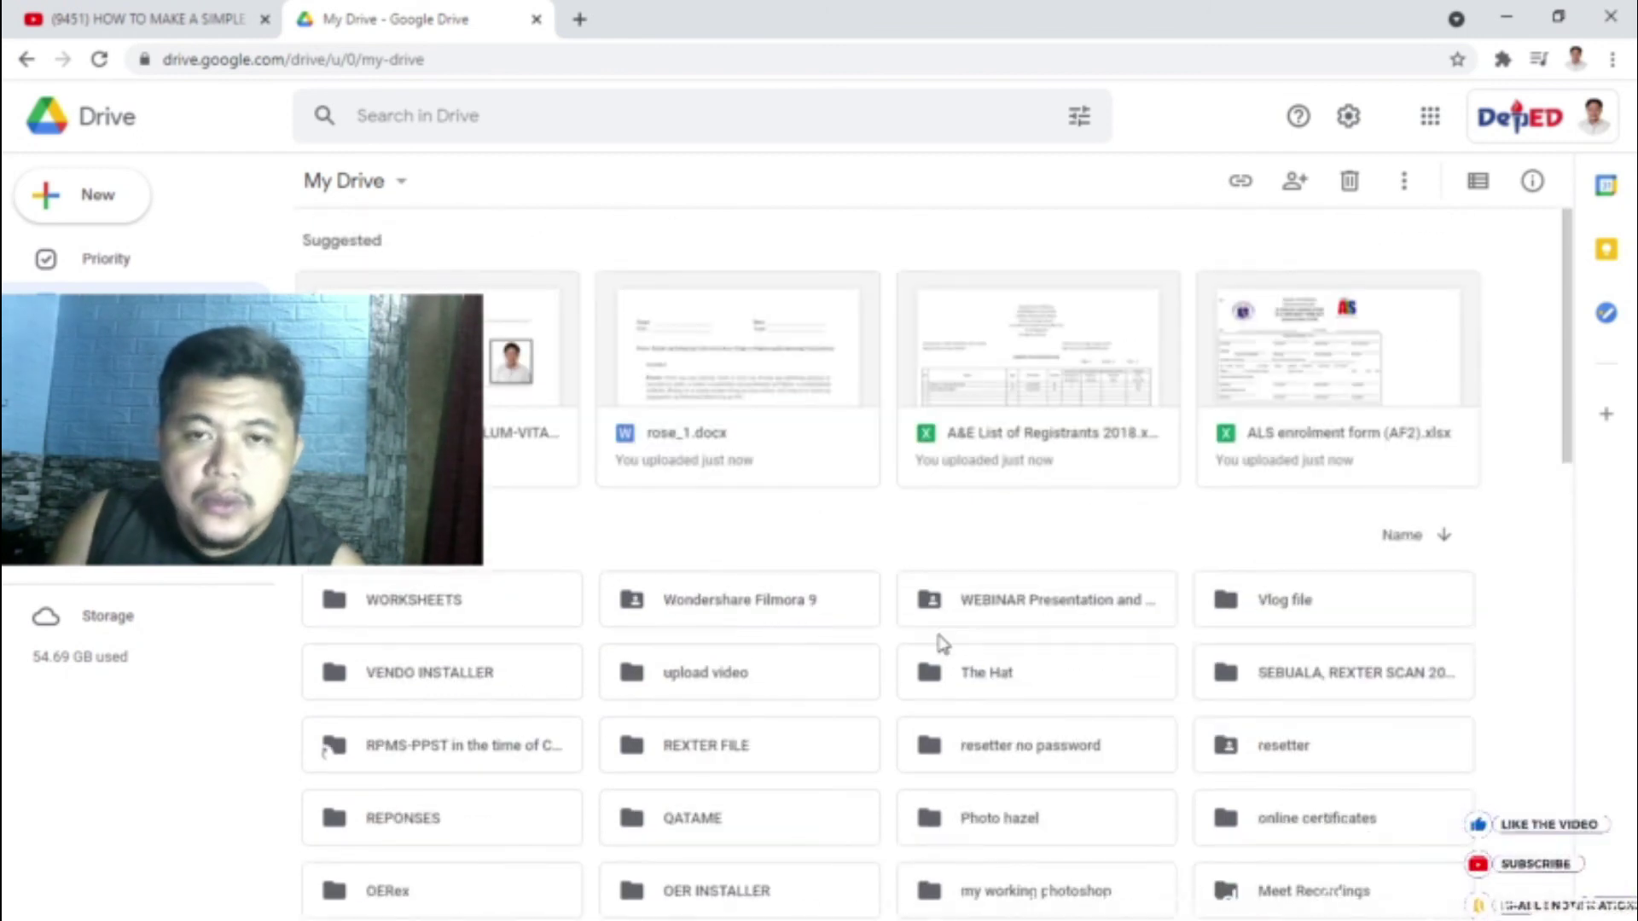